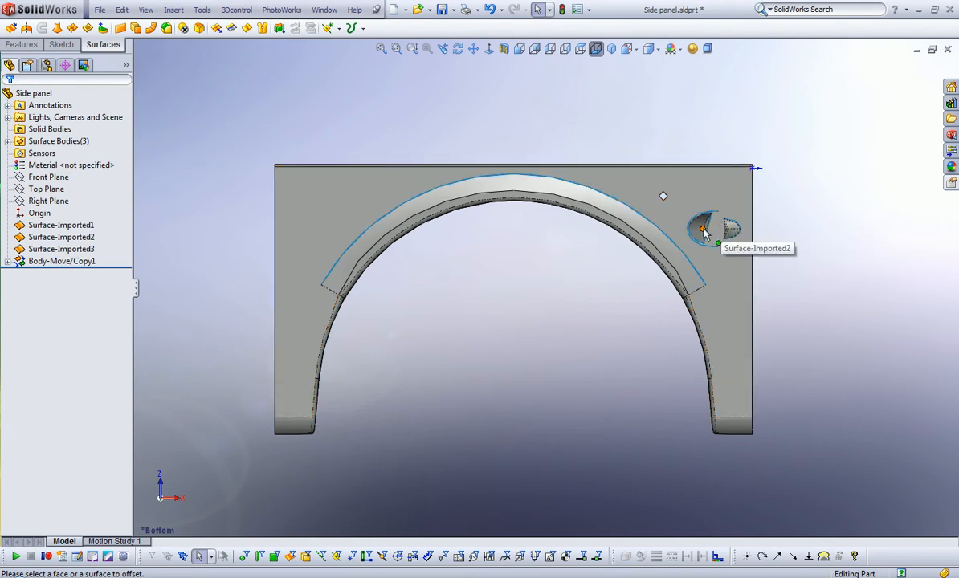
Restrict selection to faces and examine the narrow rounded faces along the inner edge of the panel's arch.
{"action": "left_click", "coordinate": [687, 214]}
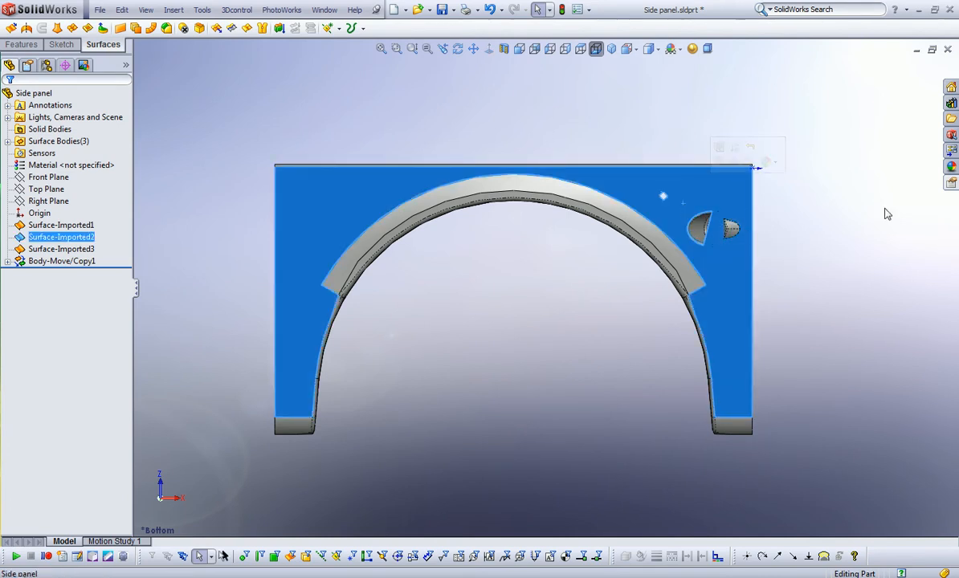
{"action": "scroll", "coordinate": [676, 289], "scroll_direction": "down", "scroll_amount": 3}
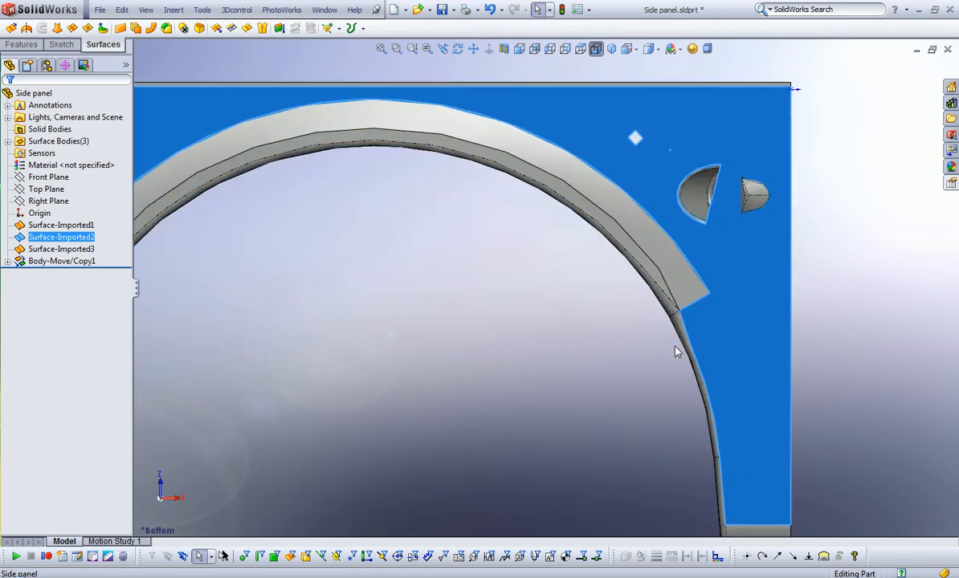
{"action": "left_click", "coordinate": [280, 557]}
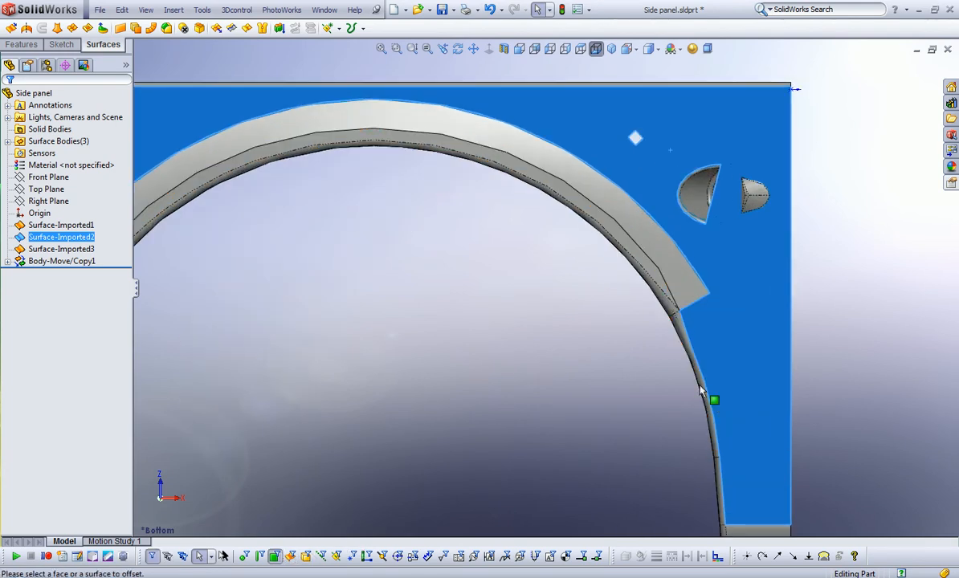
{"action": "left_click", "coordinate": [679, 336]}
{"action": "middle_click_drag", "start_coordinate": [684, 332], "coordinate": [664, 340]}
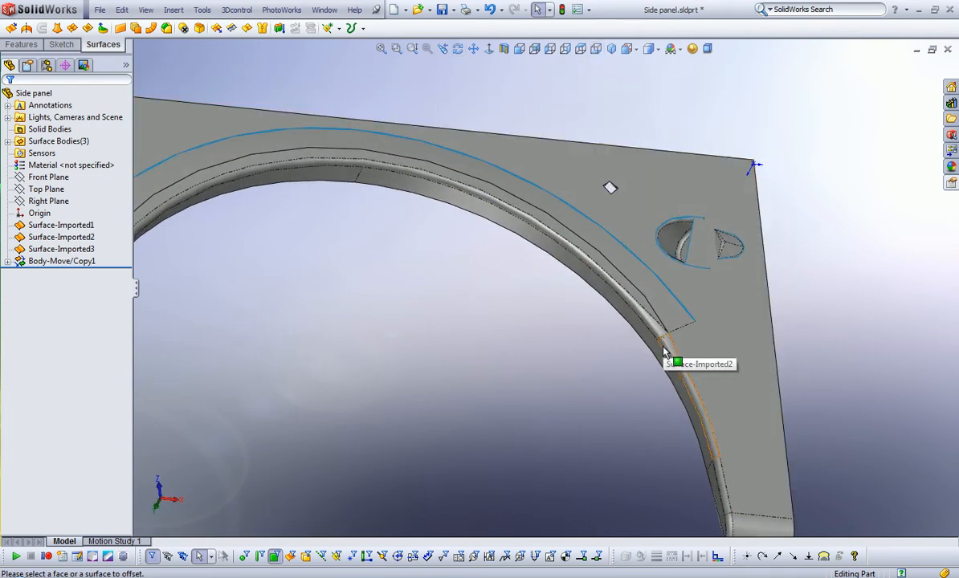
{"action": "left_click", "coordinate": [664, 351]}
{"action": "middle_click_drag", "start_coordinate": [692, 370], "coordinate": [627, 302]}
{"action": "scroll", "coordinate": [774, 355], "scroll_direction": "down", "scroll_amount": 4}
{"action": "scroll", "coordinate": [776, 362], "scroll_direction": "down", "scroll_amount": 2}
{"action": "scroll", "coordinate": [632, 301], "scroll_direction": "up", "scroll_amount": 7}
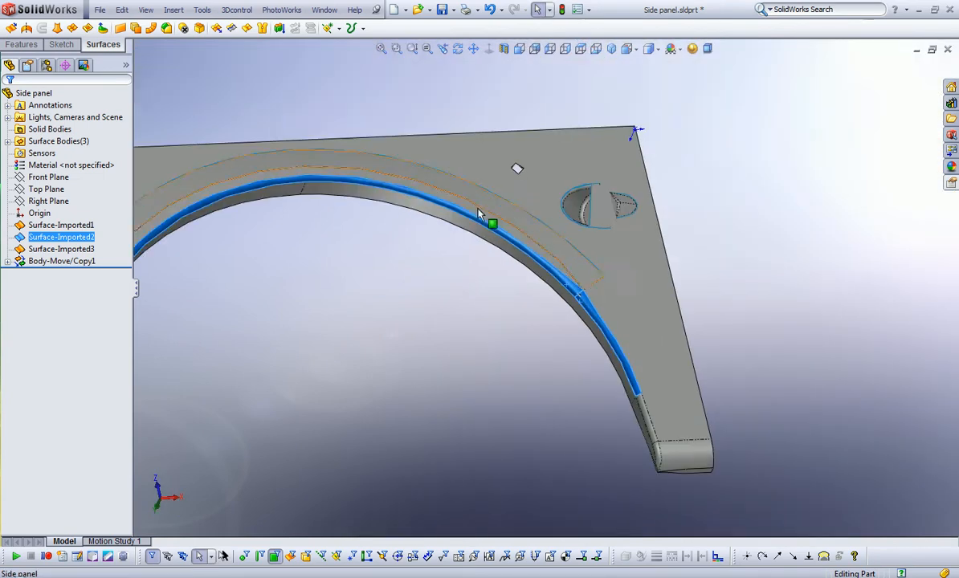
Delete the panel's large flat face surrounding the arch and the recess, using the plain Delete option.
{"action": "left_click", "coordinate": [489, 264]}
{"action": "left_click", "coordinate": [536, 172]}
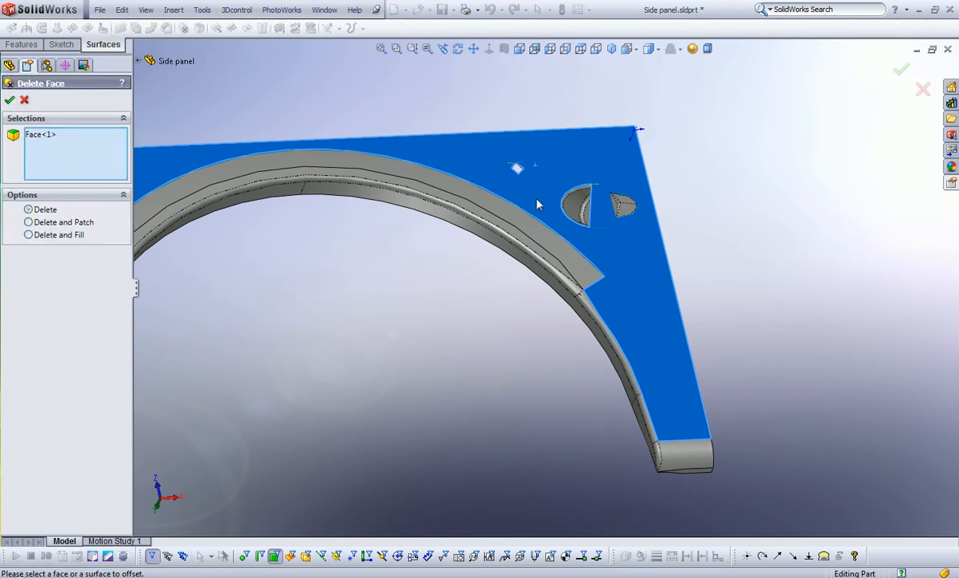
{"action": "key", "text": "Return"}
Start a Delete Face on the recess floor around the round hole, adding the small corner faces on both sides of it.
{"action": "middle_click_drag", "start_coordinate": [472, 161], "coordinate": [494, 278]}
{"action": "scroll", "coordinate": [332, 181], "scroll_direction": "down", "scroll_amount": 3}
{"action": "scroll", "coordinate": [454, 169], "scroll_direction": "down", "scroll_amount": 3}
{"action": "left_click", "coordinate": [438, 197]}
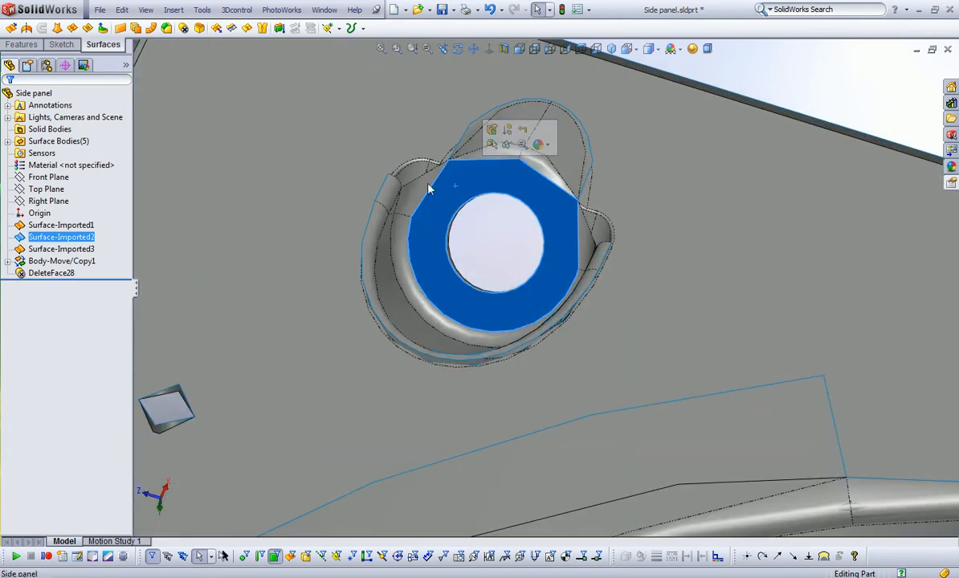
{"action": "left_click", "coordinate": [166, 28]}
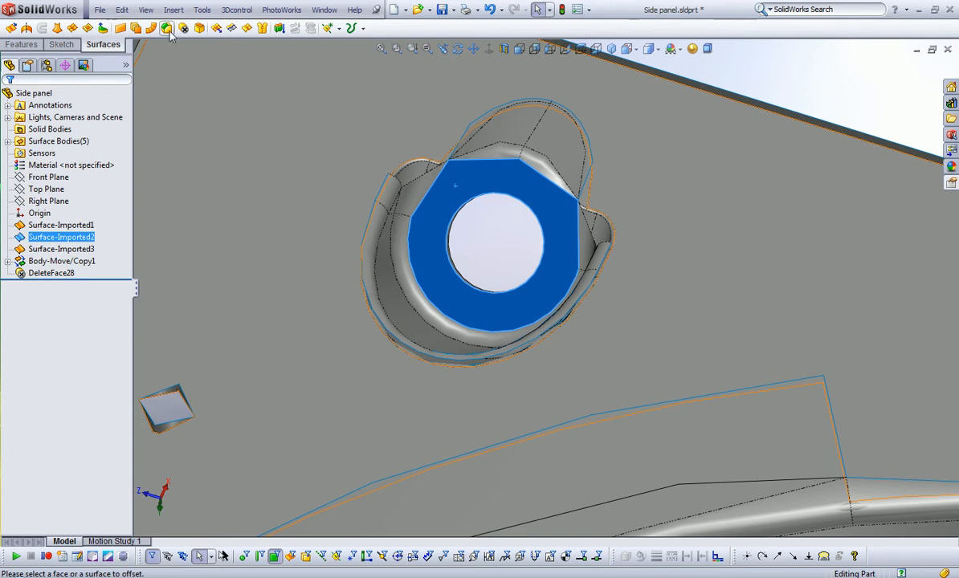
{"action": "left_click", "coordinate": [181, 29]}
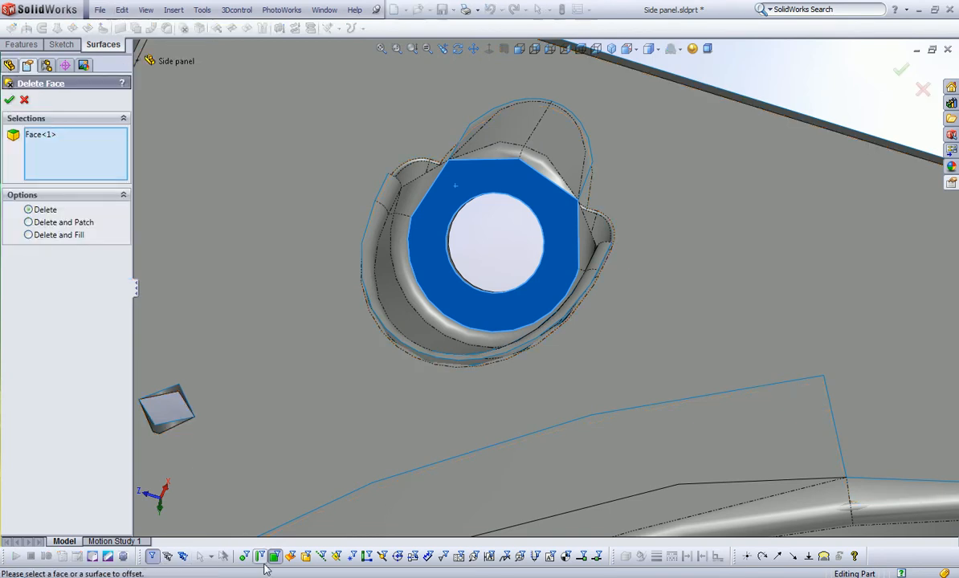
{"action": "scroll", "coordinate": [407, 178], "scroll_direction": "down", "scroll_amount": 4}
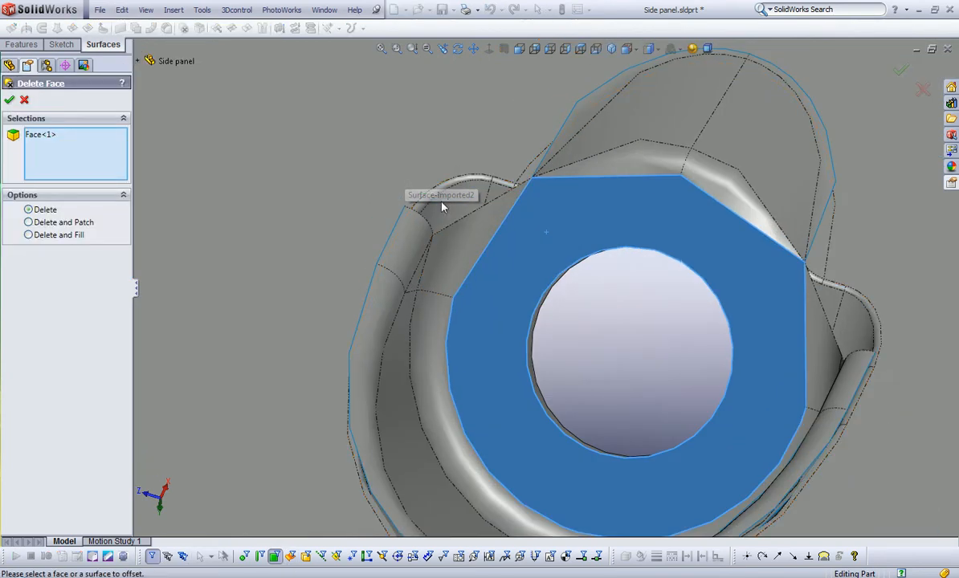
{"action": "left_click", "coordinate": [431, 199]}
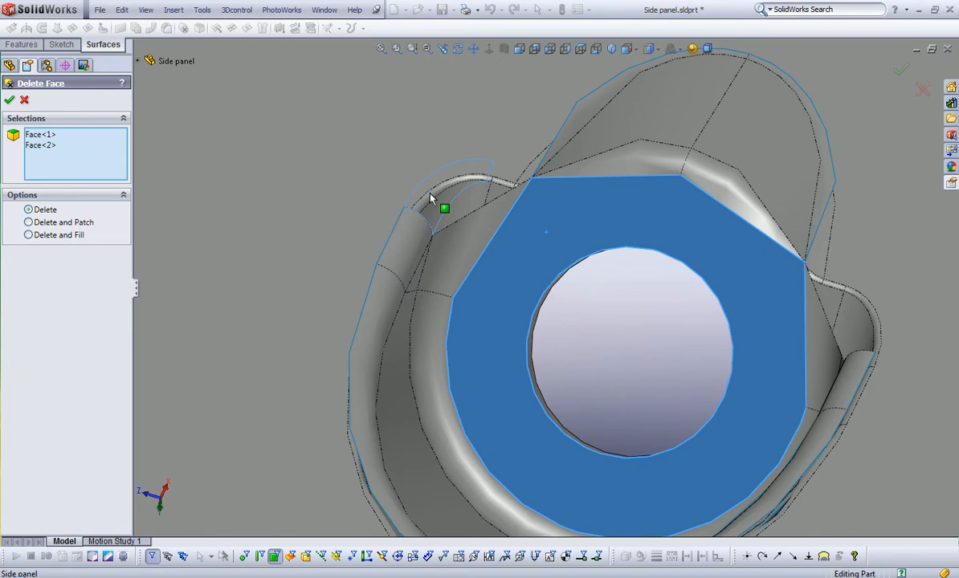
{"action": "left_click", "coordinate": [874, 315]}
{"action": "left_click", "coordinate": [821, 336]}
{"action": "left_click", "coordinate": [778, 323]}
{"action": "left_click", "coordinate": [837, 374]}
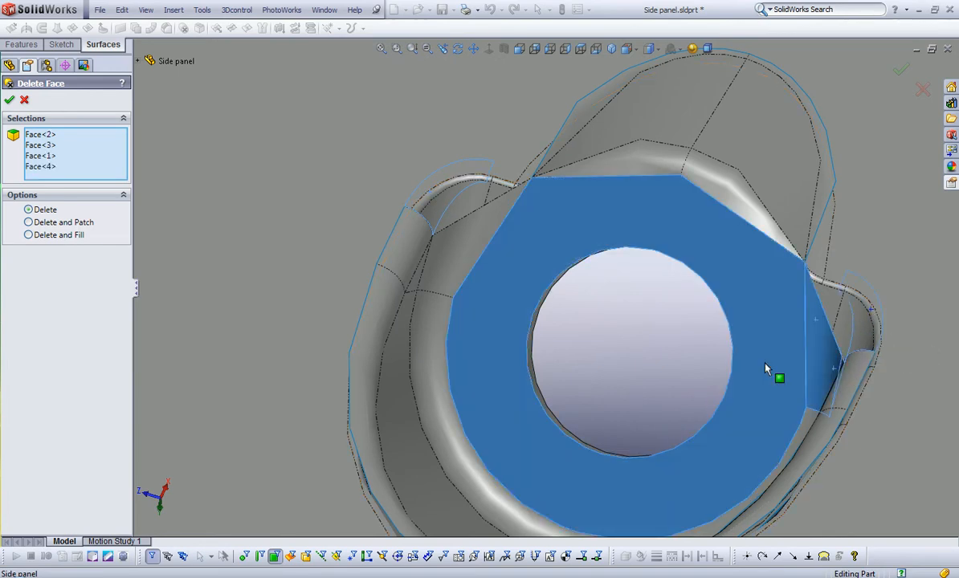
Add the other floor-side corner face and all faces of the recess's end lobe, keep the floor selected, and delete them.
{"action": "left_click", "coordinate": [437, 262]}
{"action": "left_click", "coordinate": [579, 118]}
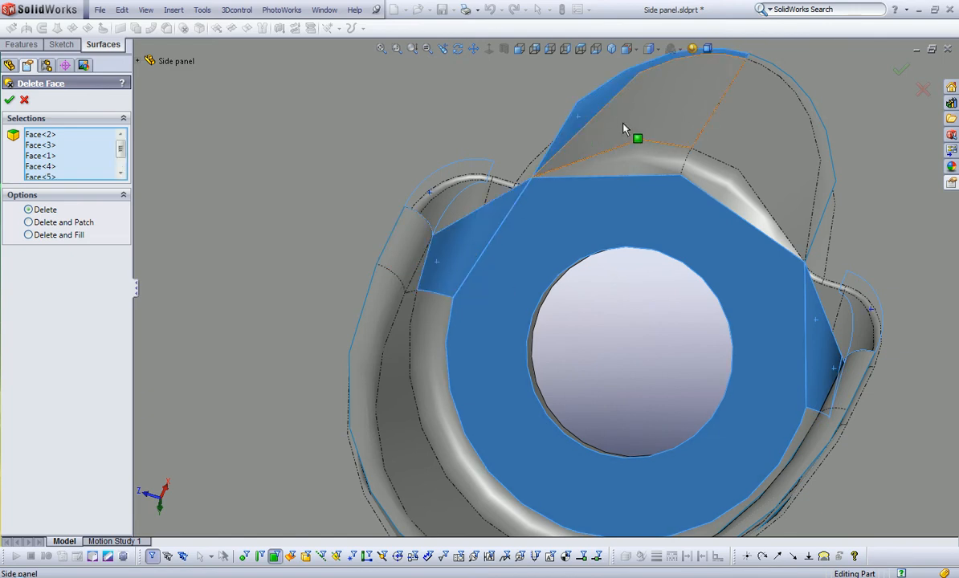
{"action": "left_click", "coordinate": [622, 123]}
{"action": "left_click", "coordinate": [636, 179]}
{"action": "left_click", "coordinate": [711, 186]}
{"action": "left_click", "coordinate": [783, 145]}
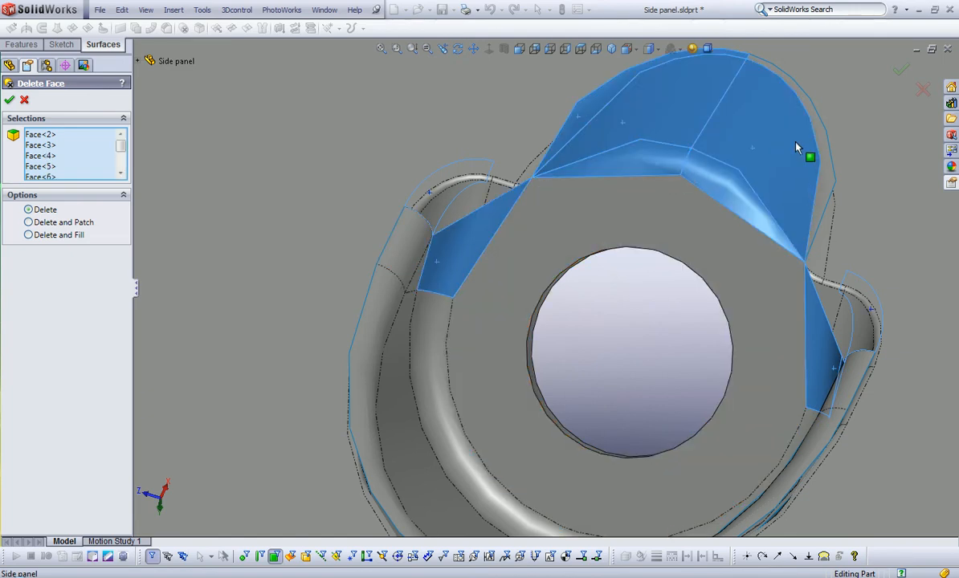
{"action": "left_click", "coordinate": [727, 302]}
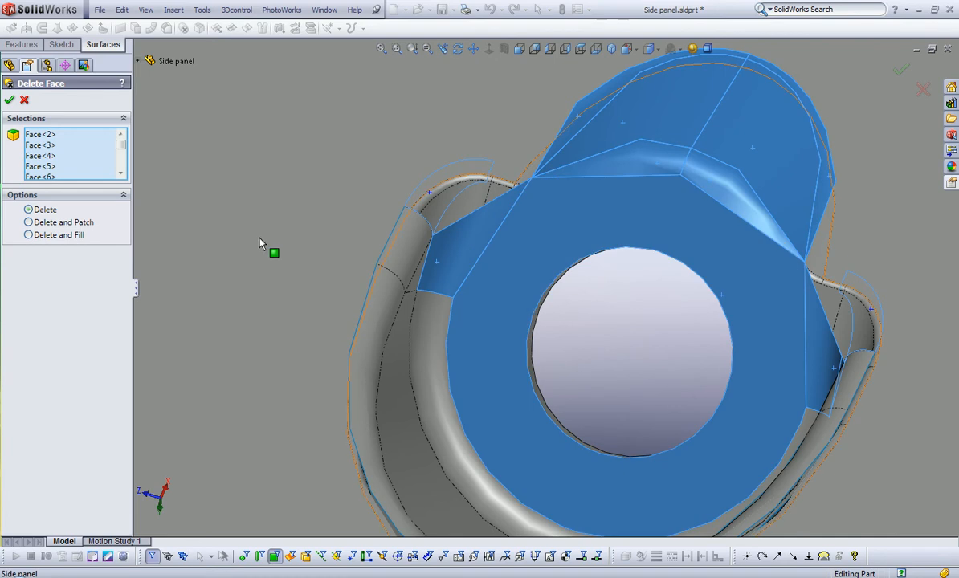
{"action": "left_click", "coordinate": [10, 100]}
Turn off the face filter and measure the distance from the panel's large face to its outer corner vertex.
{"action": "middle_click_drag", "start_coordinate": [562, 335], "coordinate": [498, 259]}
{"action": "scroll", "coordinate": [497, 258], "scroll_direction": "up", "scroll_amount": 2}
{"action": "scroll", "coordinate": [496, 257], "scroll_direction": "down", "scroll_amount": 1}
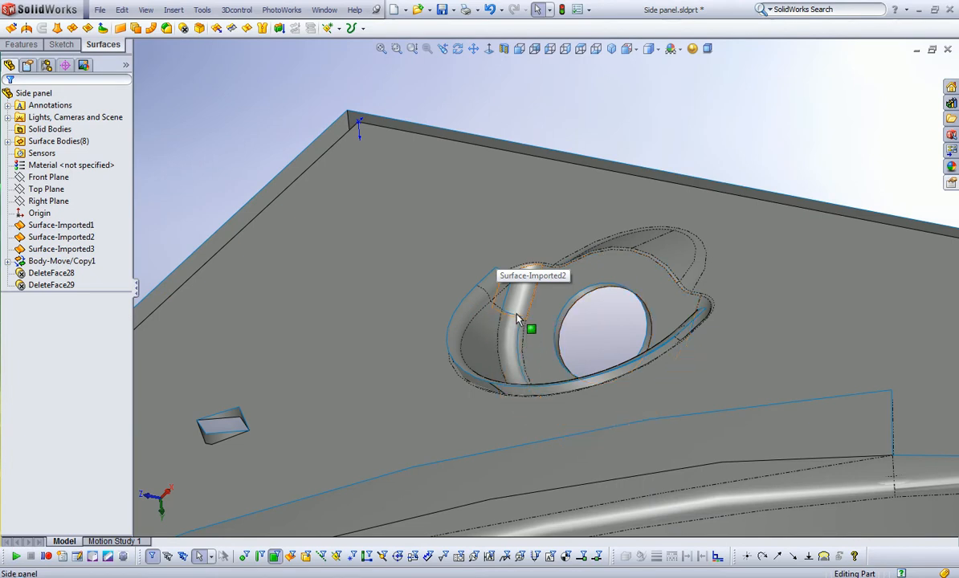
{"action": "left_click", "coordinate": [369, 203]}
{"action": "left_click", "coordinate": [274, 556]}
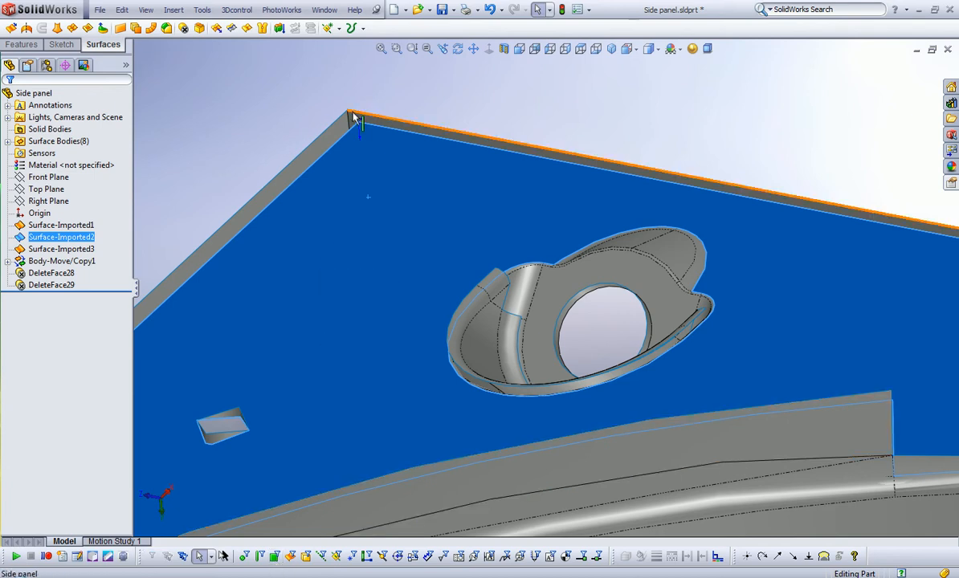
{"action": "key", "text": "m"}
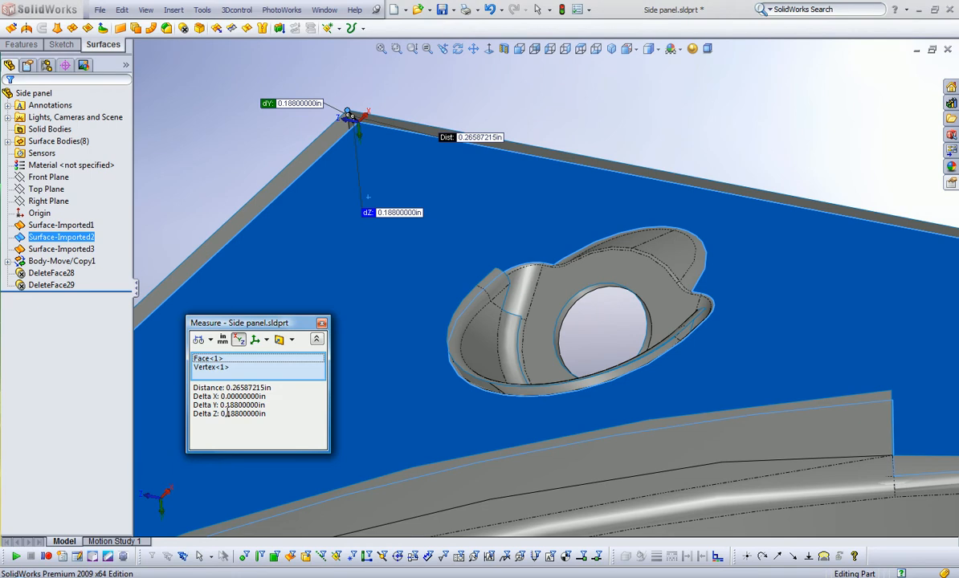
{"action": "left_click", "coordinate": [322, 324]}
{"action": "left_click", "coordinate": [602, 138]}
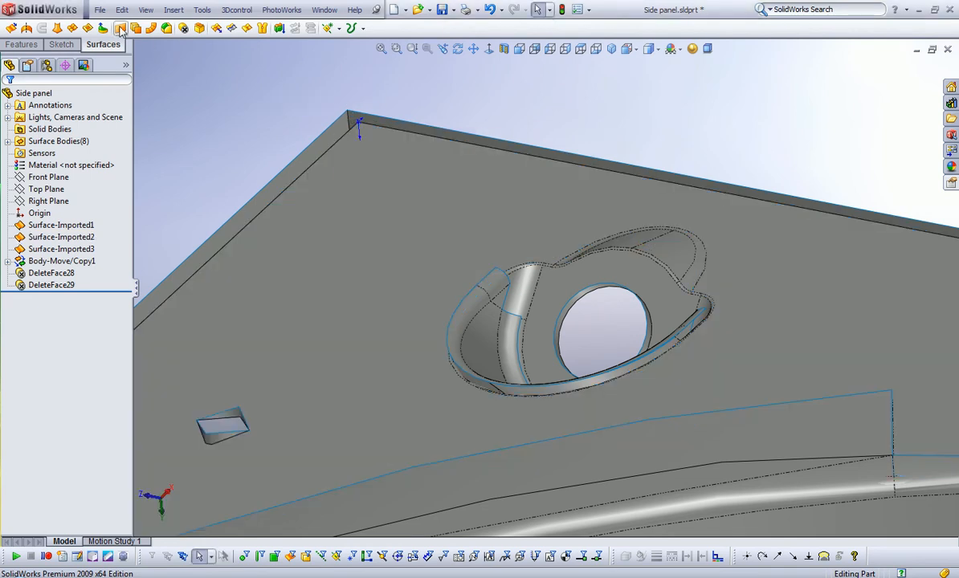
Start a reversed 0.188 in Offset Surface from the remaining recess floor and one adjacent corner face.
{"action": "left_click", "coordinate": [136, 28]}
{"action": "middle_click_drag", "start_coordinate": [685, 274], "coordinate": [657, 280]}
{"action": "left_click", "coordinate": [643, 275]}
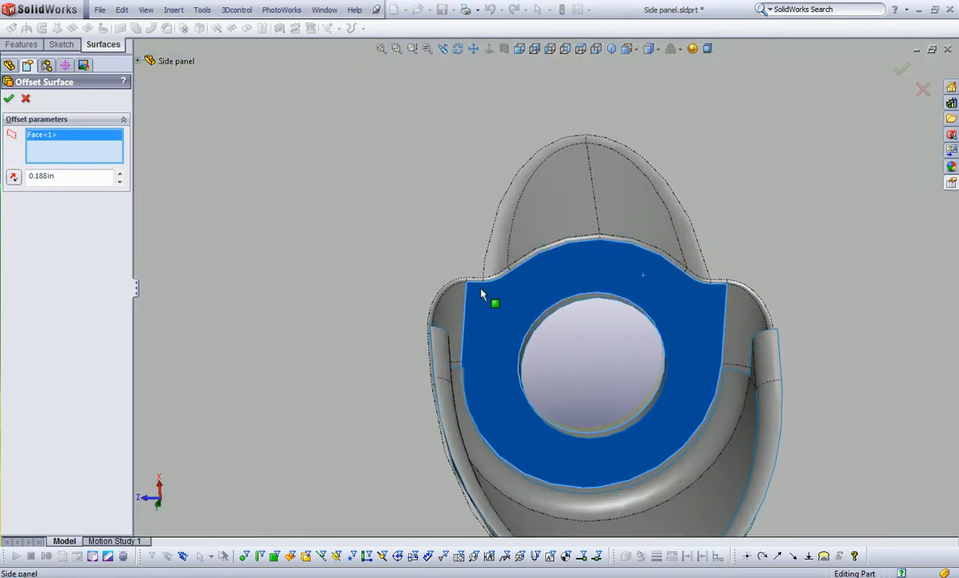
{"action": "left_click", "coordinate": [452, 306]}
{"action": "left_click", "coordinate": [12, 178]}
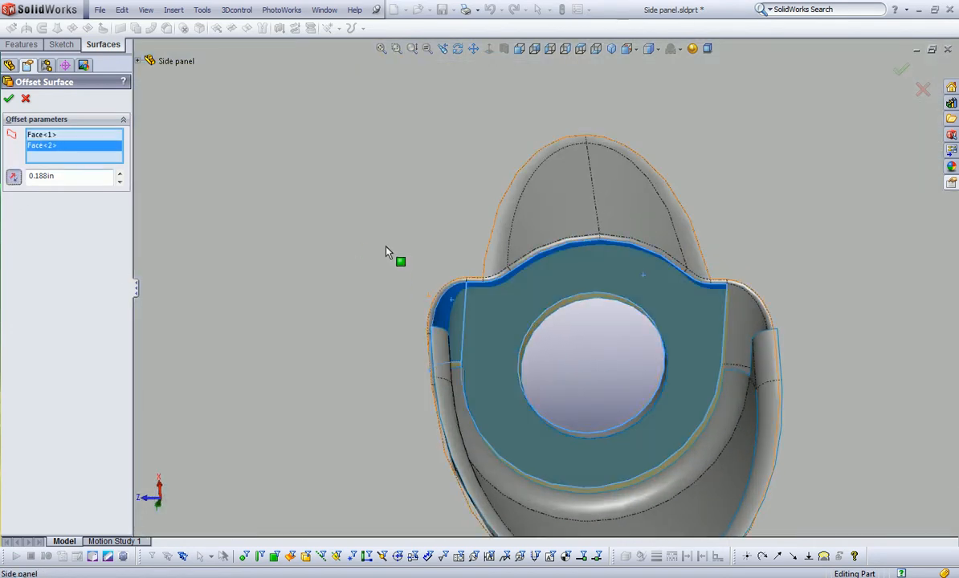
Add the end lobe's wall and fillet faces and the opposite corner faces to the surface offset.
{"action": "left_click", "coordinate": [450, 292]}
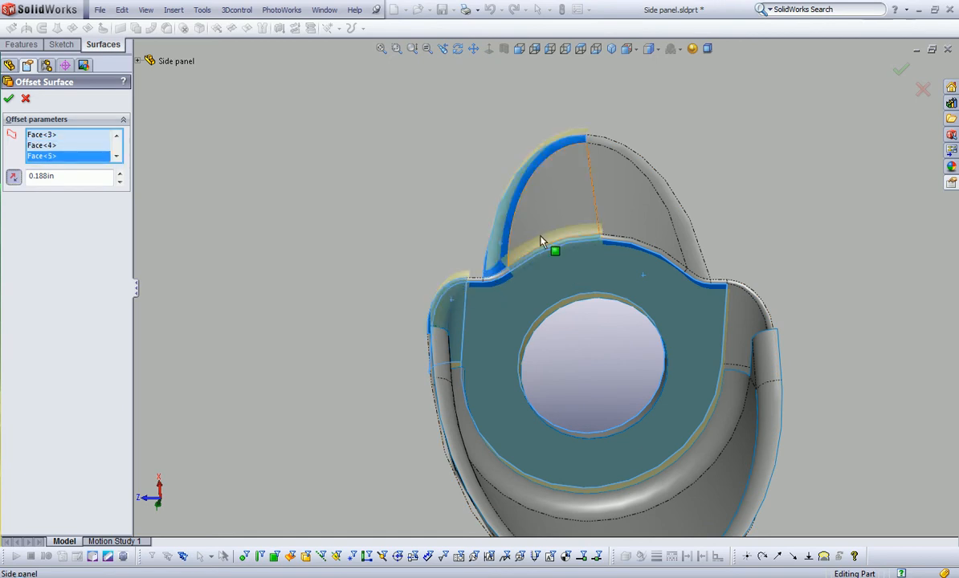
{"action": "left_click", "coordinate": [565, 229]}
{"action": "left_click", "coordinate": [679, 210]}
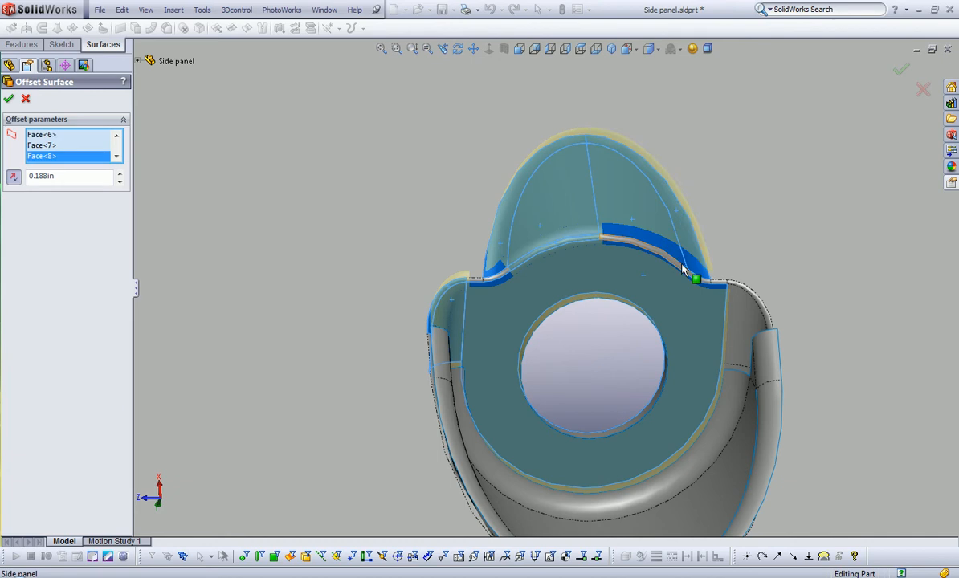
{"action": "left_click", "coordinate": [739, 290]}
{"action": "left_click", "coordinate": [738, 300]}
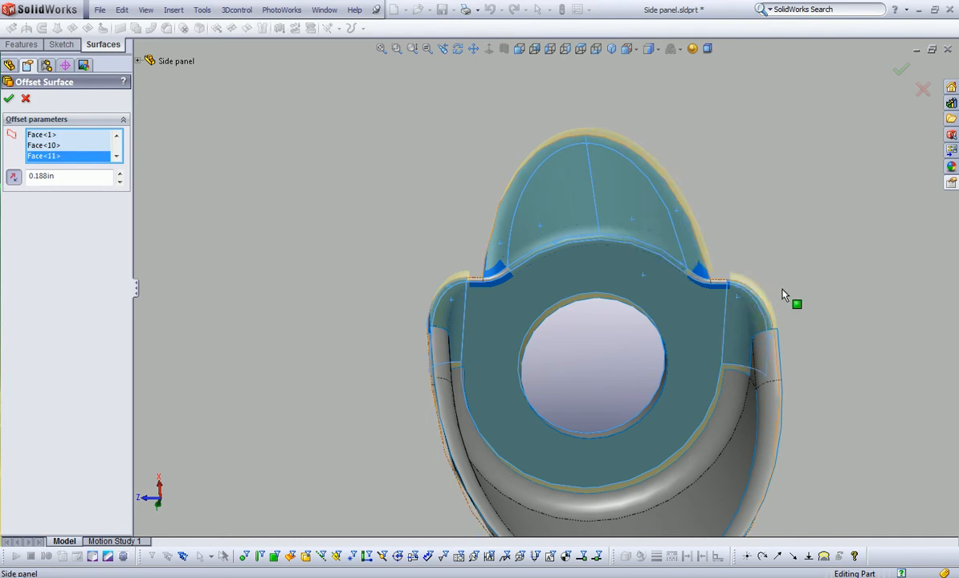
Add the small transition fillet faces on both sides of the lobe and create the 0.188 in offset surface.
{"action": "scroll", "coordinate": [689, 269], "scroll_direction": "down", "scroll_amount": 1}
{"action": "scroll", "coordinate": [523, 255], "scroll_direction": "down", "scroll_amount": 1}
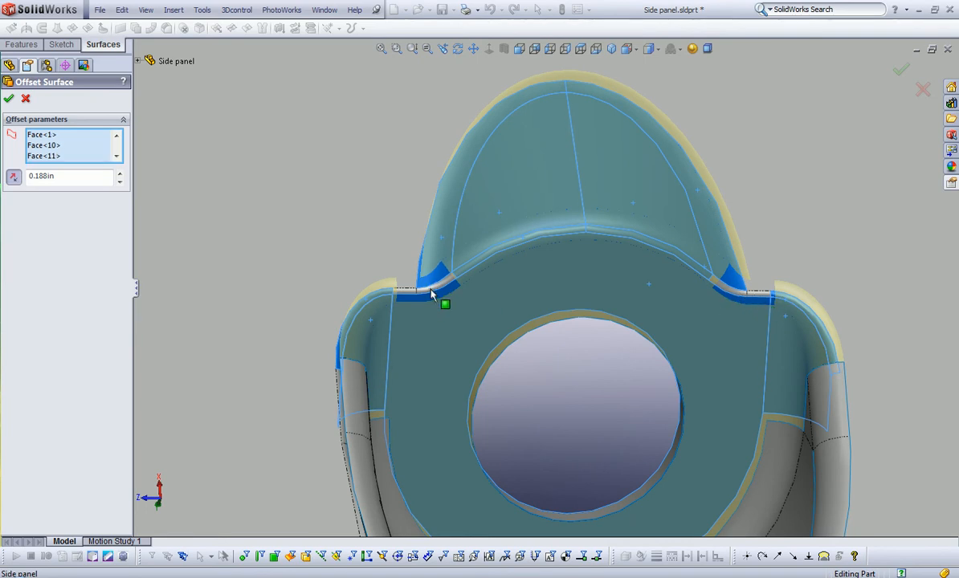
{"action": "middle_click_drag", "start_coordinate": [299, 289], "coordinate": [522, 296]}
{"action": "scroll", "coordinate": [518, 296], "scroll_direction": "up", "scroll_amount": 5}
{"action": "scroll", "coordinate": [287, 307], "scroll_direction": "down", "scroll_amount": 4}
{"action": "left_click", "coordinate": [303, 278]}
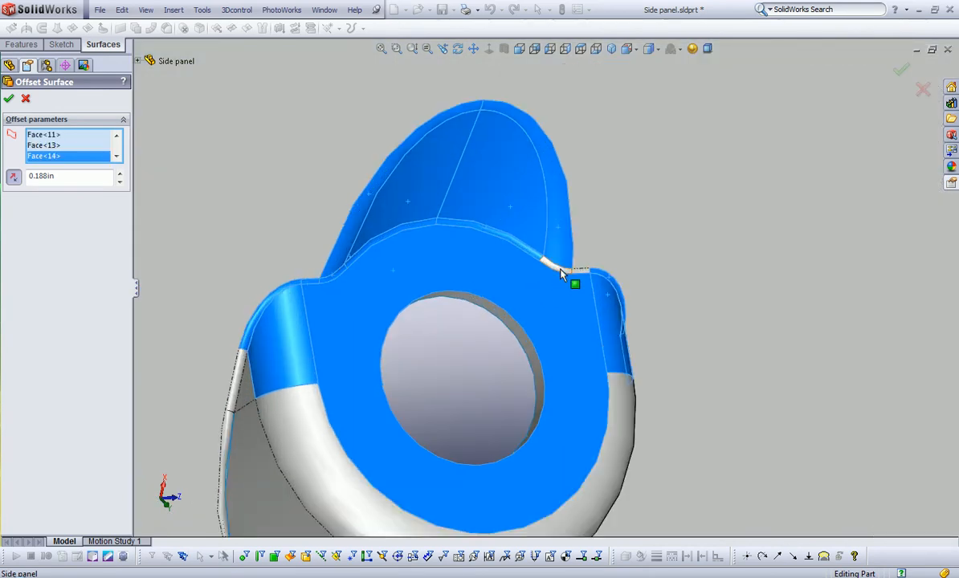
{"action": "left_click", "coordinate": [584, 278]}
{"action": "middle_click_drag", "start_coordinate": [657, 289], "coordinate": [804, 346]}
{"action": "scroll", "coordinate": [803, 345], "scroll_direction": "up", "scroll_amount": 3}
{"action": "scroll", "coordinate": [608, 325], "scroll_direction": "down", "scroll_amount": 3}
{"action": "middle_click_drag", "start_coordinate": [608, 325], "coordinate": [538, 309]}
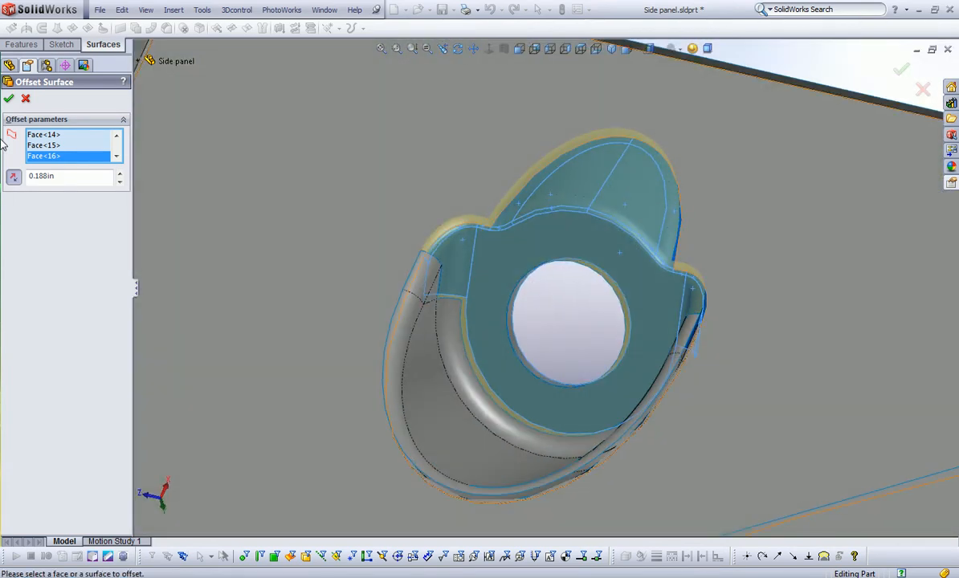
{"action": "left_click", "coordinate": [10, 95]}
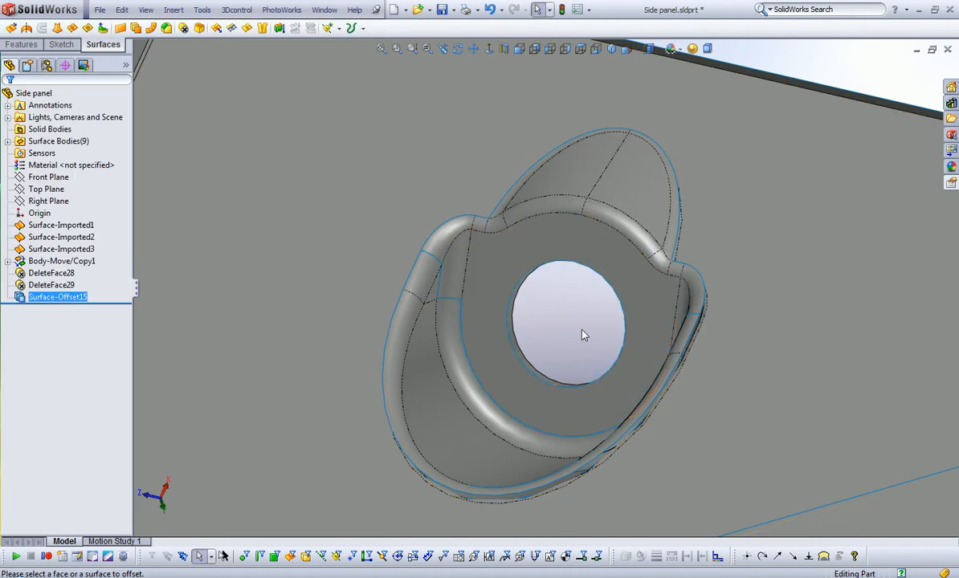
Knit the new offset surface to the remaining curved wall surface of the recess.
{"action": "left_click", "coordinate": [548, 284]}
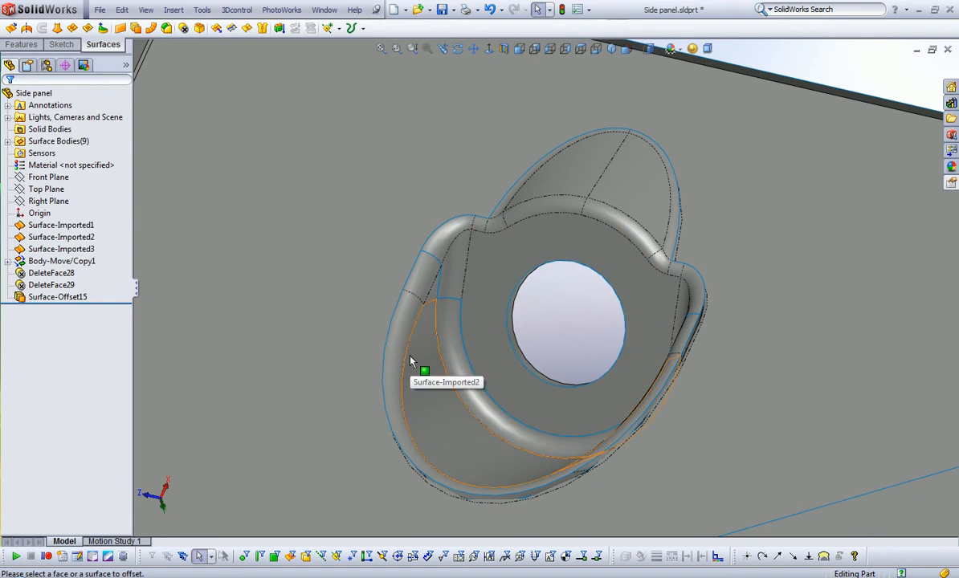
{"action": "left_click", "coordinate": [279, 29]}
{"action": "left_click", "coordinate": [476, 303]}
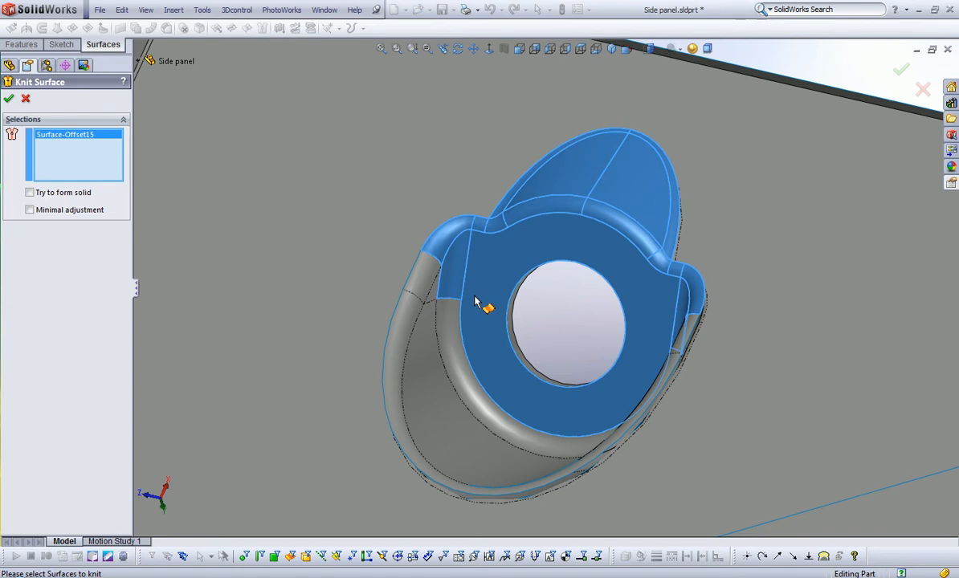
{"action": "left_click", "coordinate": [455, 344]}
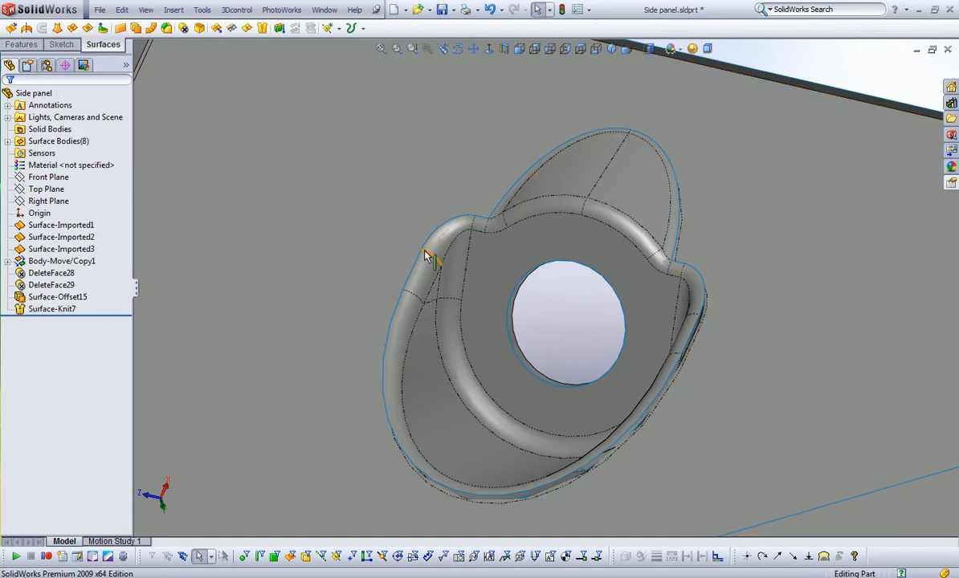
Create a 0.400 in Ruled Surface normal to surface along the recess's complete open rim, with its direction reversed.
{"action": "middle_click_drag", "start_coordinate": [429, 364], "coordinate": [486, 281]}
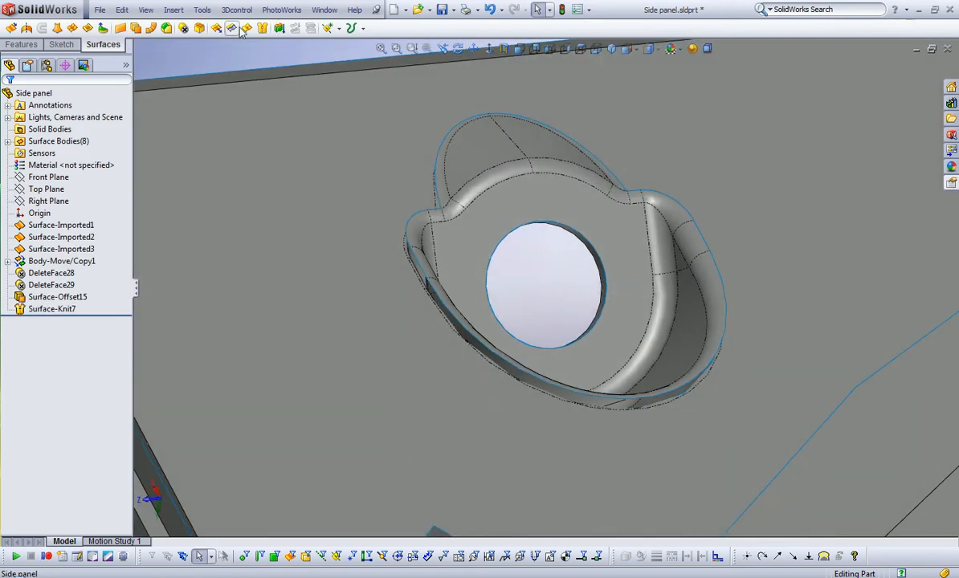
{"action": "left_click", "coordinate": [152, 28]}
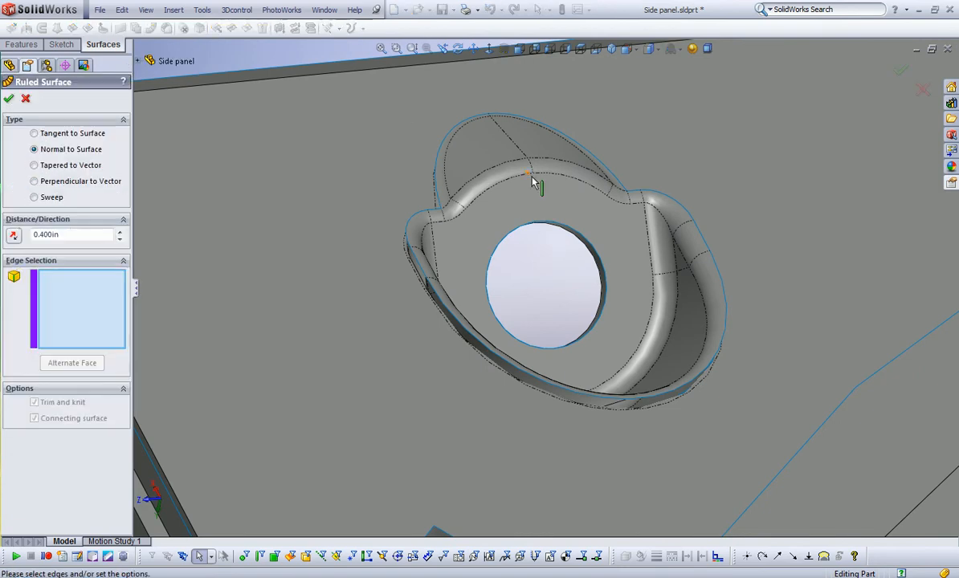
{"action": "right_click", "coordinate": [439, 200]}
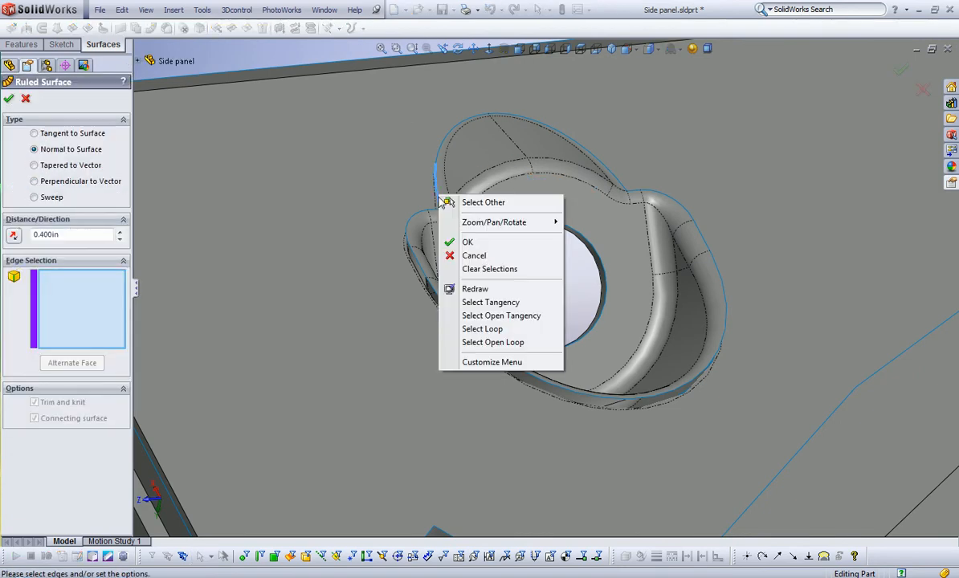
{"action": "left_click", "coordinate": [475, 300]}
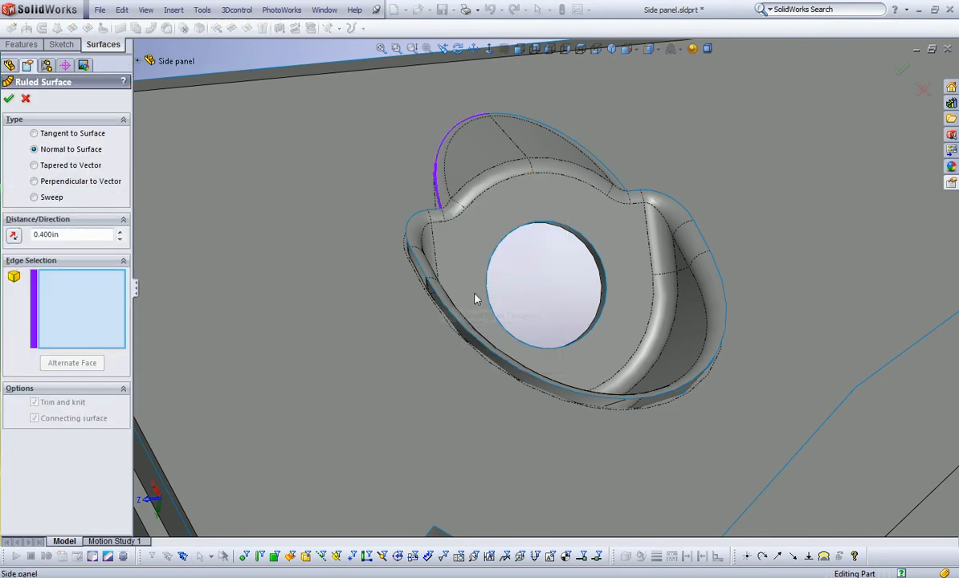
{"action": "right_click", "coordinate": [422, 219]}
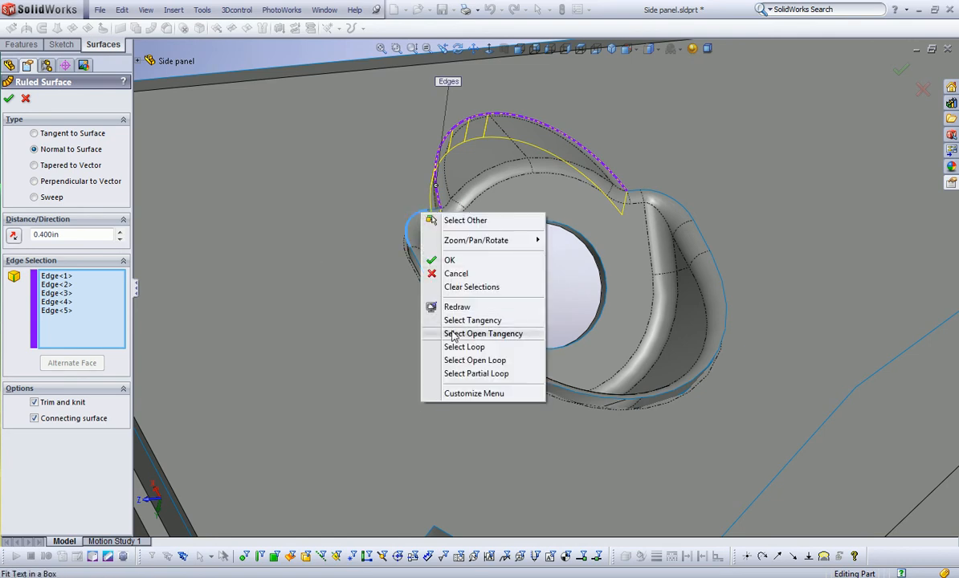
{"action": "left_click", "coordinate": [454, 323]}
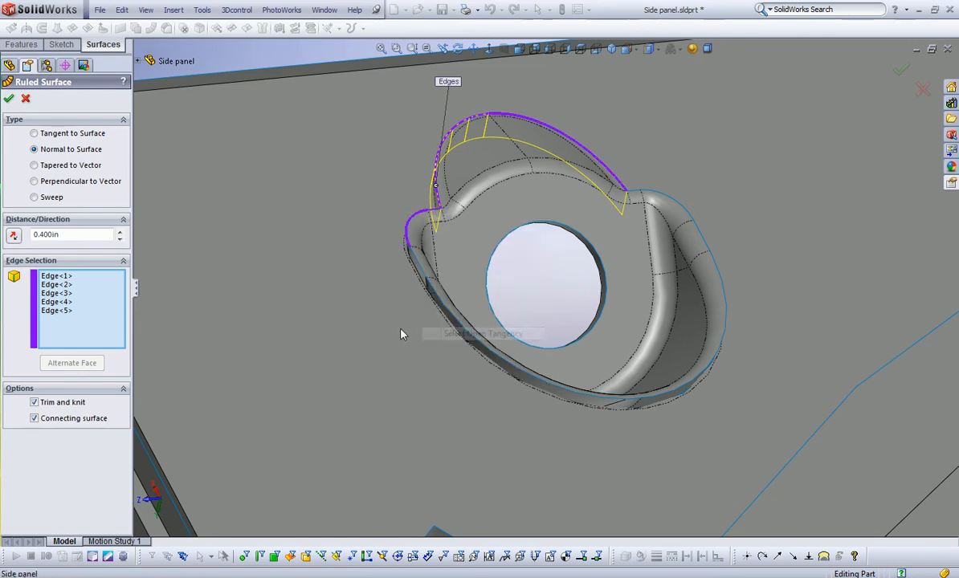
{"action": "left_click", "coordinate": [14, 237]}
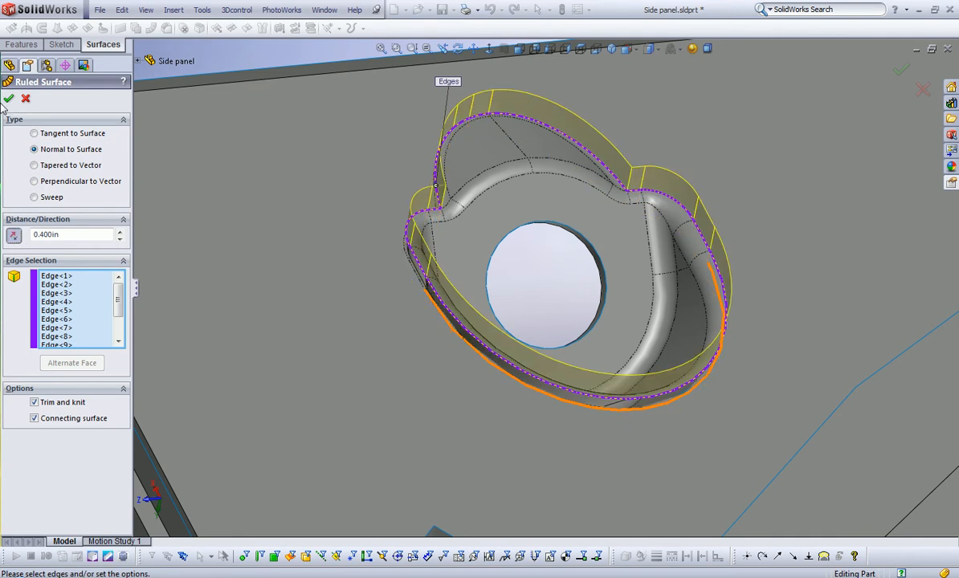
{"action": "key", "text": "Return"}
{"action": "middle_click_drag", "start_coordinate": [472, 208], "coordinate": [399, 195]}
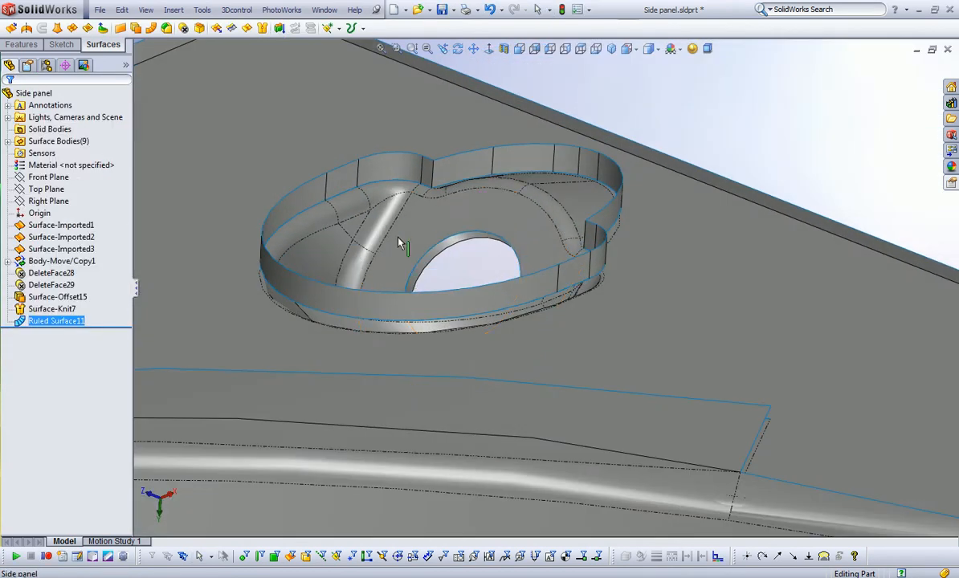
Delete the fillet faces along the arch, including both legs, and the adjoining curved band faces using the Delete option.
{"action": "scroll", "coordinate": [398, 195], "scroll_direction": "down", "scroll_amount": 3}
{"action": "scroll", "coordinate": [567, 317], "scroll_direction": "down", "scroll_amount": 3}
{"action": "middle_click_drag", "start_coordinate": [566, 318], "coordinate": [469, 321]}
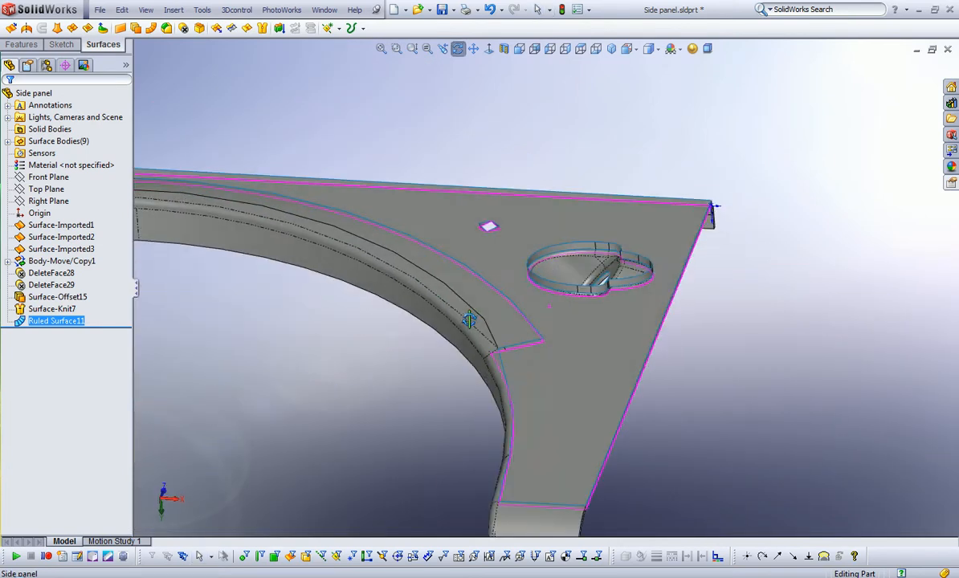
{"action": "middle_click_drag", "start_coordinate": [415, 377], "coordinate": [502, 351]}
{"action": "scroll", "coordinate": [519, 295], "scroll_direction": "up", "scroll_amount": 3}
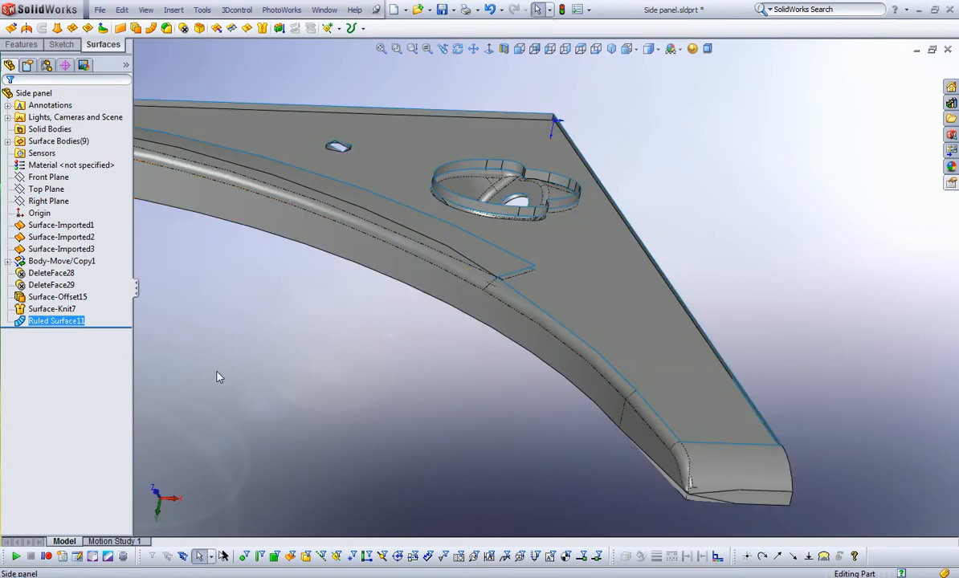
{"action": "scroll", "coordinate": [514, 337], "scroll_direction": "up", "scroll_amount": 5}
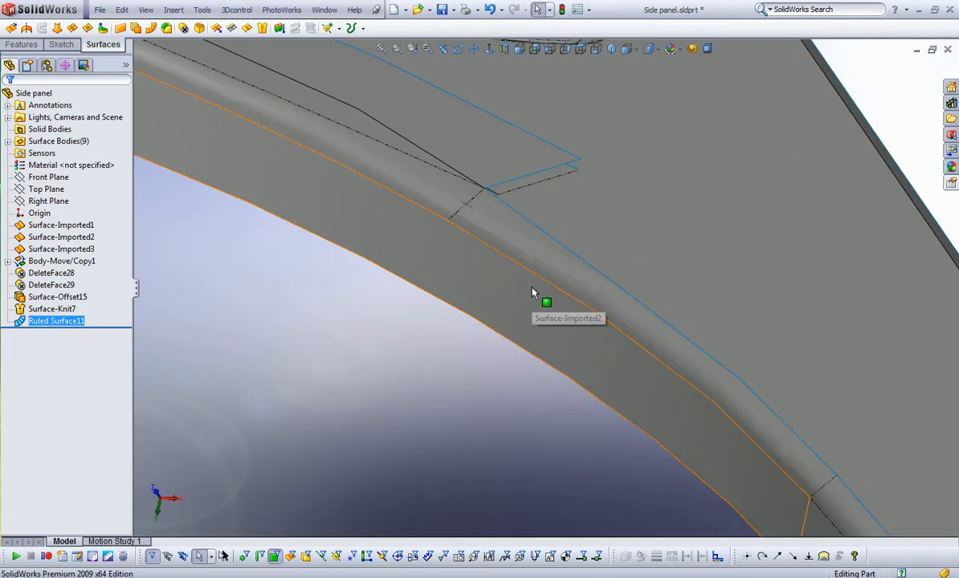
{"action": "left_click", "coordinate": [531, 248]}
{"action": "left_click", "coordinate": [427, 188], "text": "ctrl"}
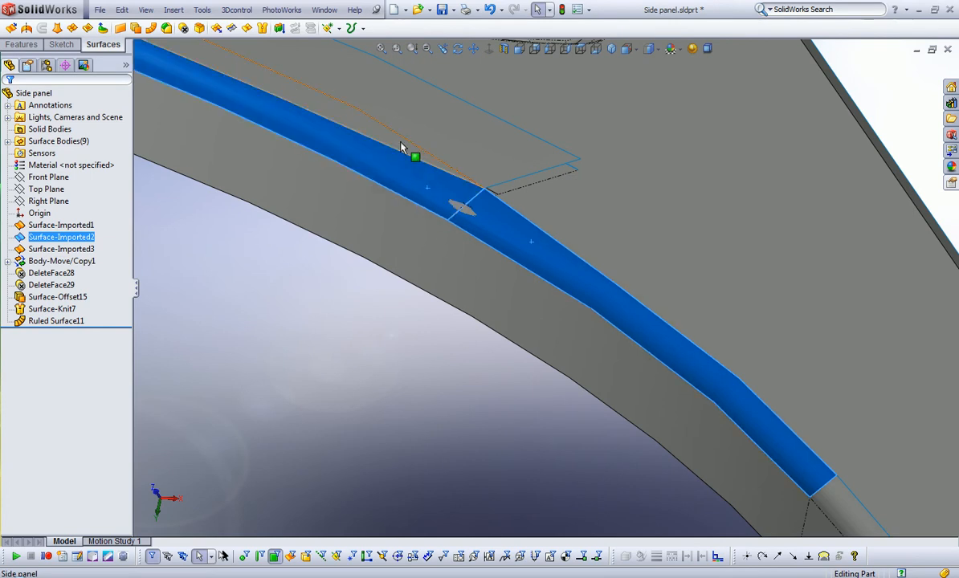
{"action": "scroll", "coordinate": [434, 136], "scroll_direction": "down", "scroll_amount": 1}
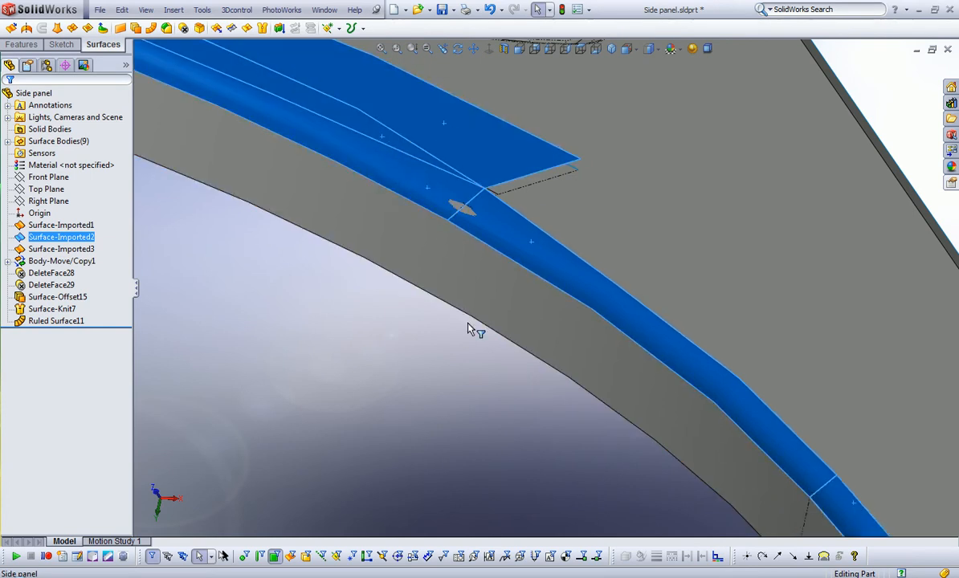
{"action": "scroll", "coordinate": [415, 310], "scroll_direction": "down", "scroll_amount": 4}
{"action": "middle_click_drag", "start_coordinate": [416, 310], "coordinate": [328, 317]}
{"action": "scroll", "coordinate": [327, 316], "scroll_direction": "down", "scroll_amount": 4}
{"action": "scroll", "coordinate": [184, 317], "scroll_direction": "up", "scroll_amount": 4}
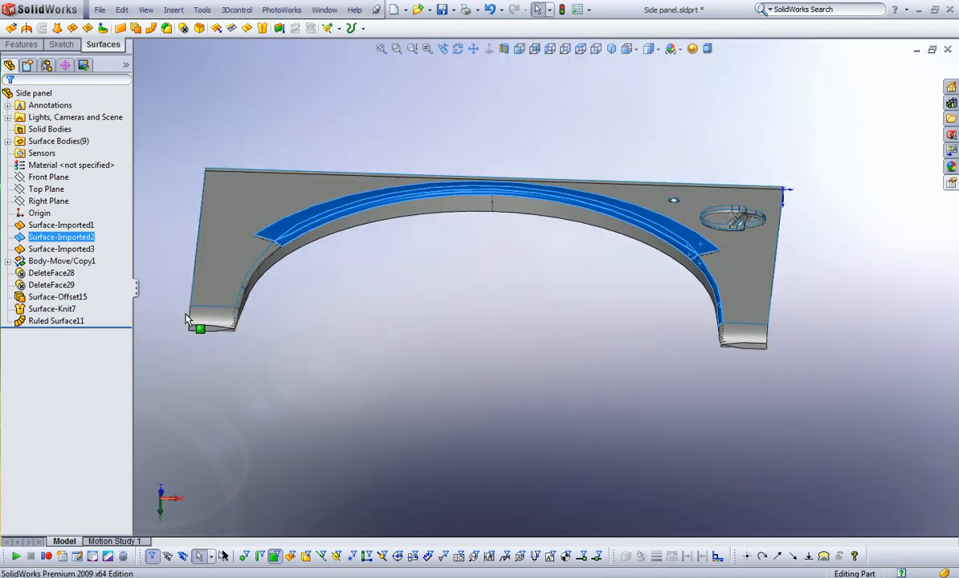
{"action": "middle_click_drag", "start_coordinate": [581, 218], "coordinate": [450, 273]}
{"action": "left_click", "coordinate": [446, 274], "text": "ctrl"}
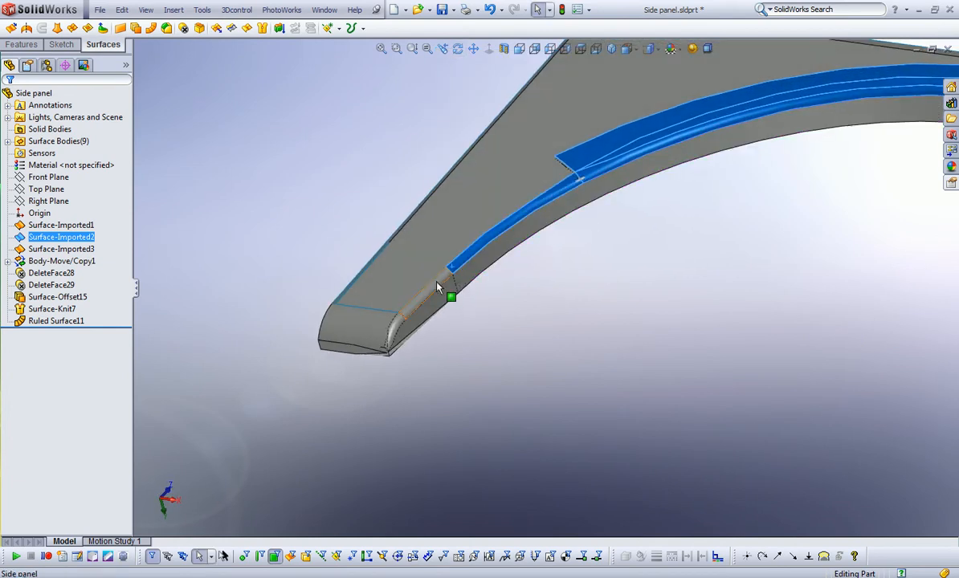
{"action": "left_click", "coordinate": [184, 30]}
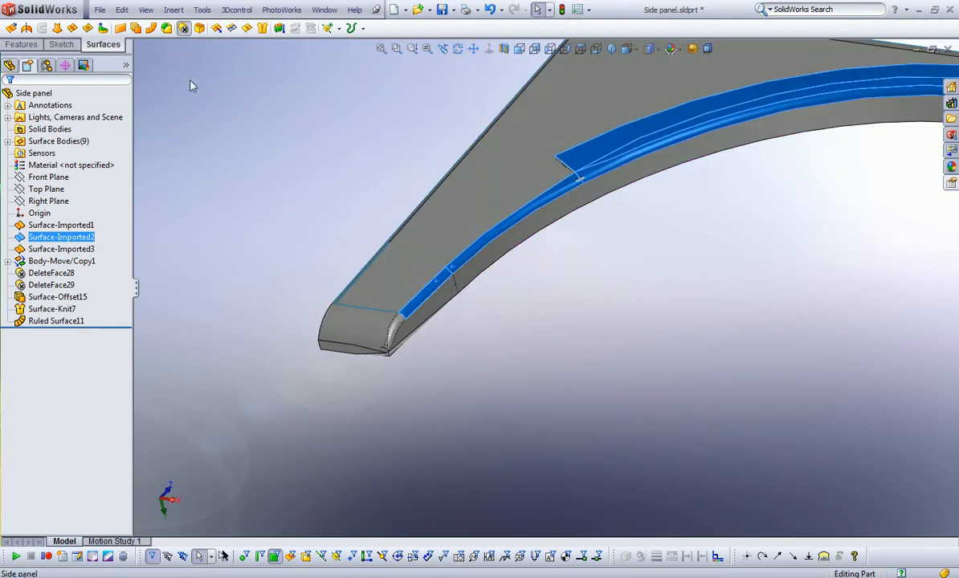
{"action": "left_click", "coordinate": [10, 101]}
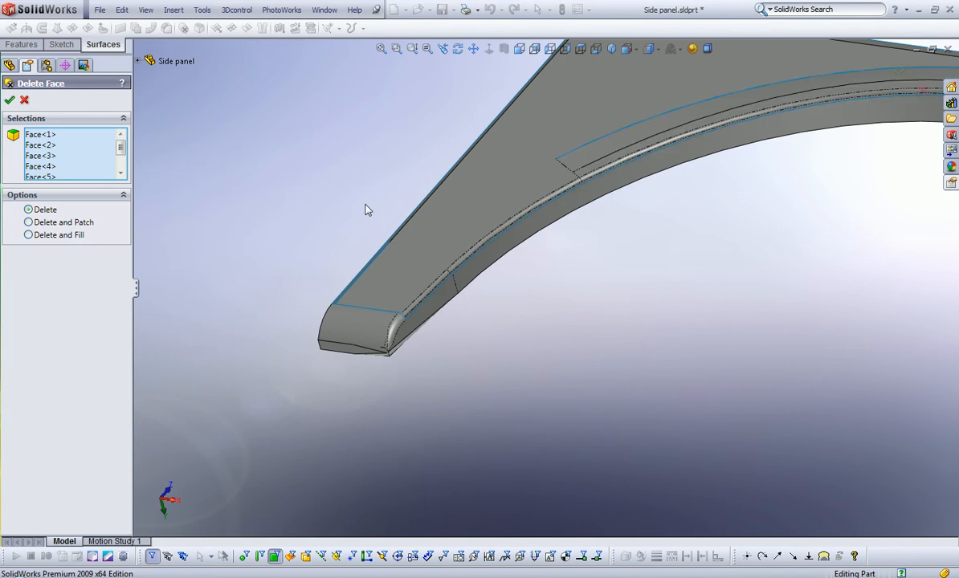
Start a 0.188 in Offset Surface from the remaining curved band faces, the arch fillet and one leg's fillet faces.
{"action": "middle_click_drag", "start_coordinate": [321, 192], "coordinate": [398, 121]}
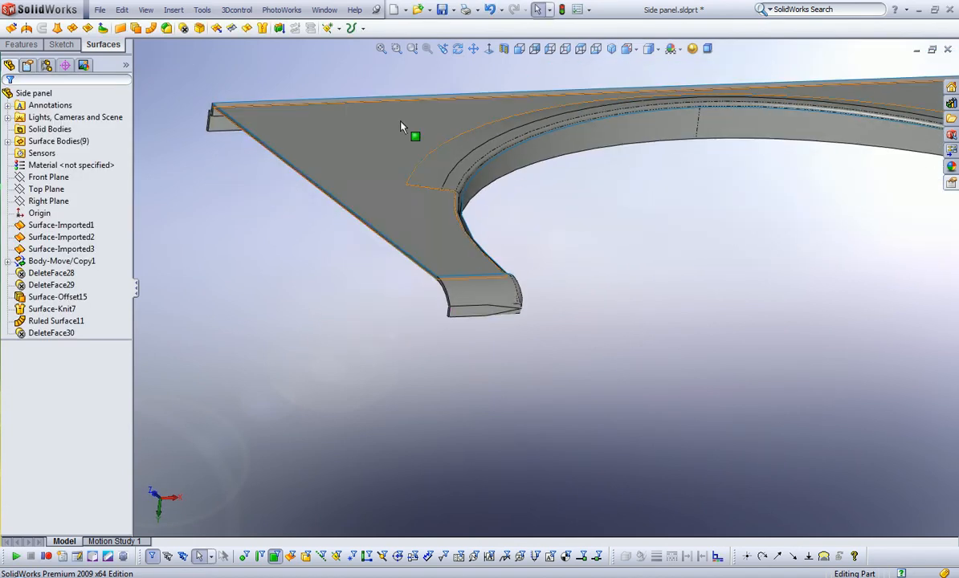
{"action": "left_click", "coordinate": [136, 28]}
{"action": "left_click", "coordinate": [442, 181]}
{"action": "left_click", "coordinate": [459, 193]}
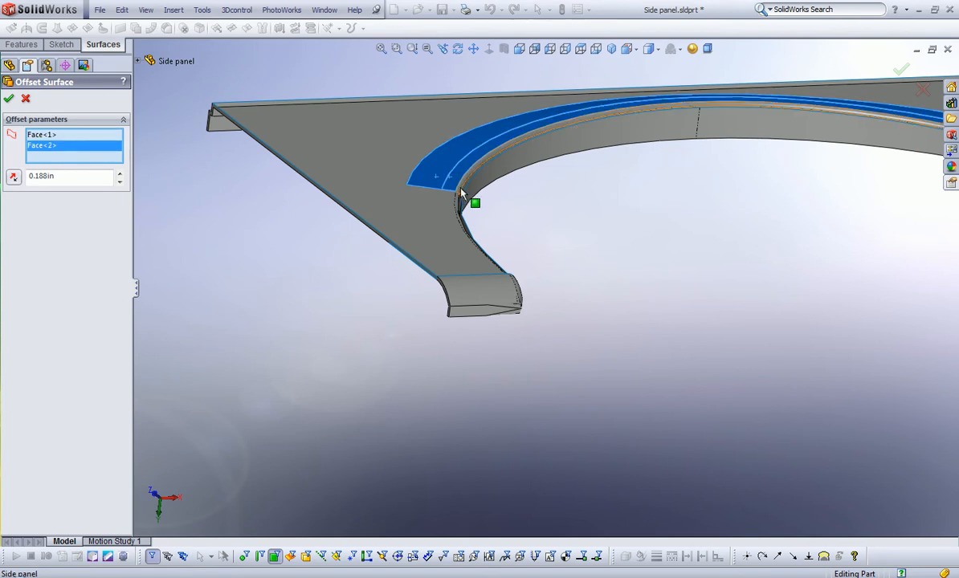
{"action": "left_click", "coordinate": [459, 197]}
{"action": "left_click", "coordinate": [458, 204]}
{"action": "middle_click_drag", "start_coordinate": [458, 203], "coordinate": [396, 223]}
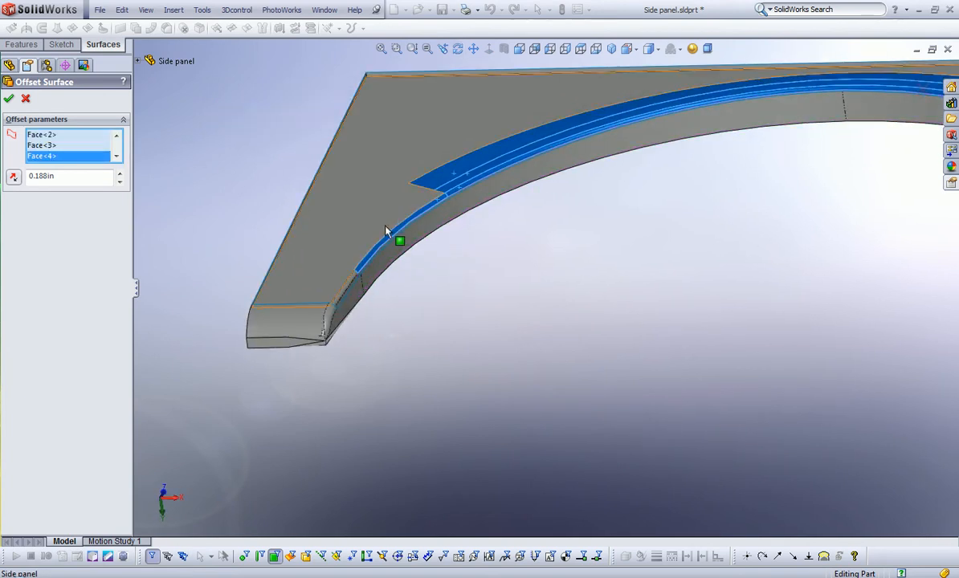
{"action": "left_click", "coordinate": [347, 287]}
Add the opposite leg's fillet faces, reverse the offset direction and create the 0.188 in offset surface.
{"action": "scroll", "coordinate": [514, 289], "scroll_direction": "up", "scroll_amount": 7}
{"action": "scroll", "coordinate": [707, 261], "scroll_direction": "down", "scroll_amount": 5}
{"action": "middle_click_drag", "start_coordinate": [676, 274], "coordinate": [631, 245]}
{"action": "left_click", "coordinate": [788, 339]}
{"action": "left_click", "coordinate": [776, 312]}
{"action": "left_click", "coordinate": [13, 178]}
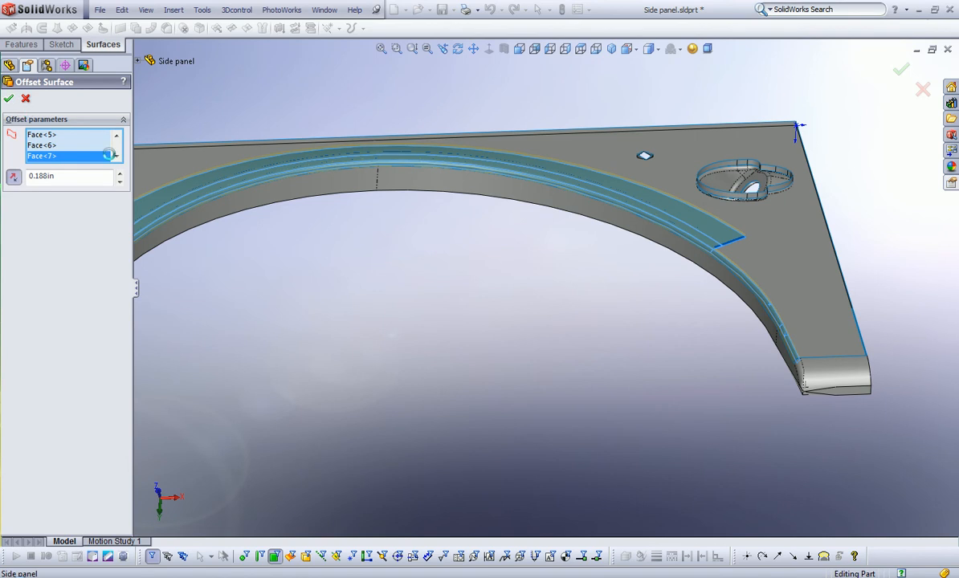
{"action": "left_click", "coordinate": [448, 367]}
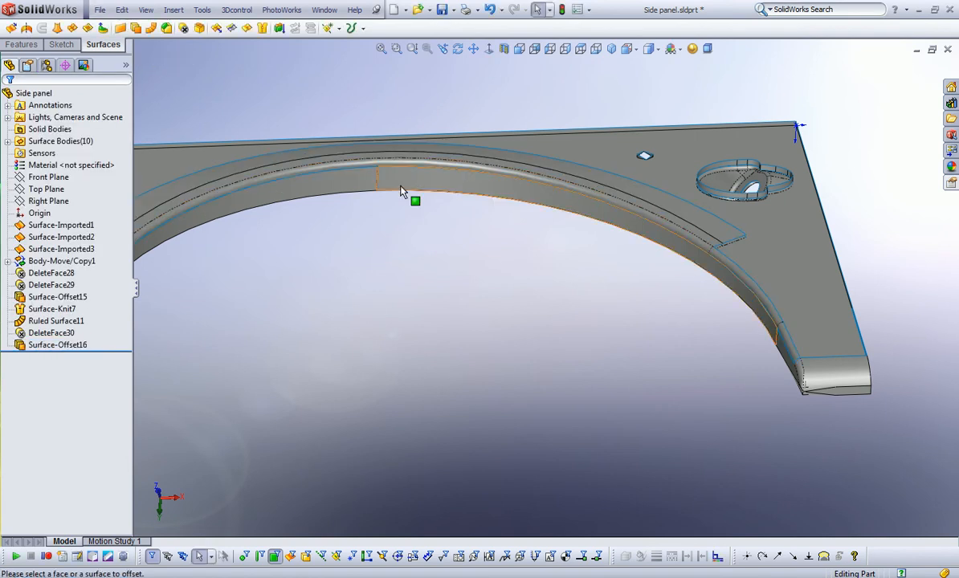
Start a Fill Surface bounded by the curved band's end edges and the fillet and foot edges of one leg.
{"action": "scroll", "coordinate": [493, 255], "scroll_direction": "up", "scroll_amount": 3}
{"action": "middle_click_drag", "start_coordinate": [493, 256], "coordinate": [297, 279]}
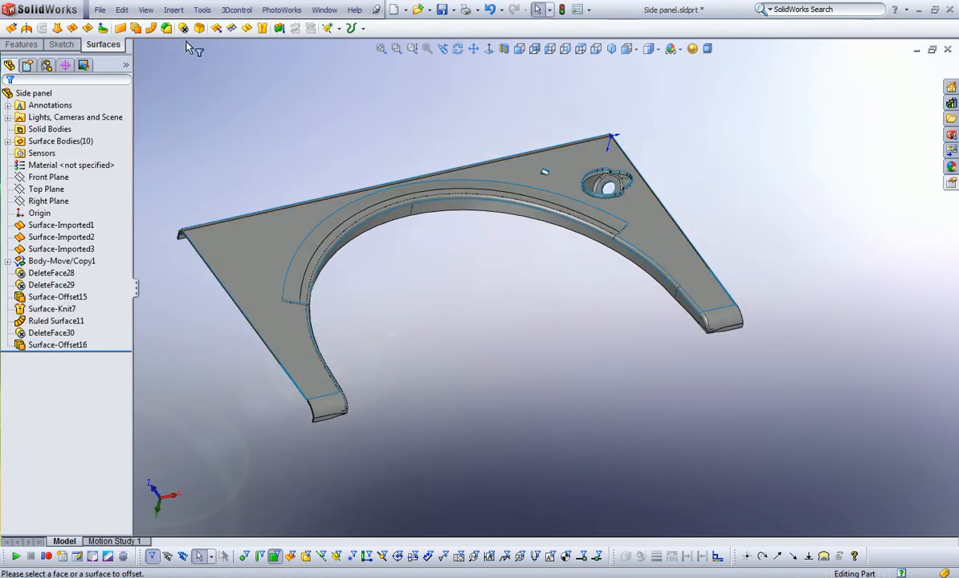
{"action": "left_click", "coordinate": [89, 30]}
{"action": "scroll", "coordinate": [322, 332], "scroll_direction": "down", "scroll_amount": 3}
{"action": "left_click", "coordinate": [353, 257]}
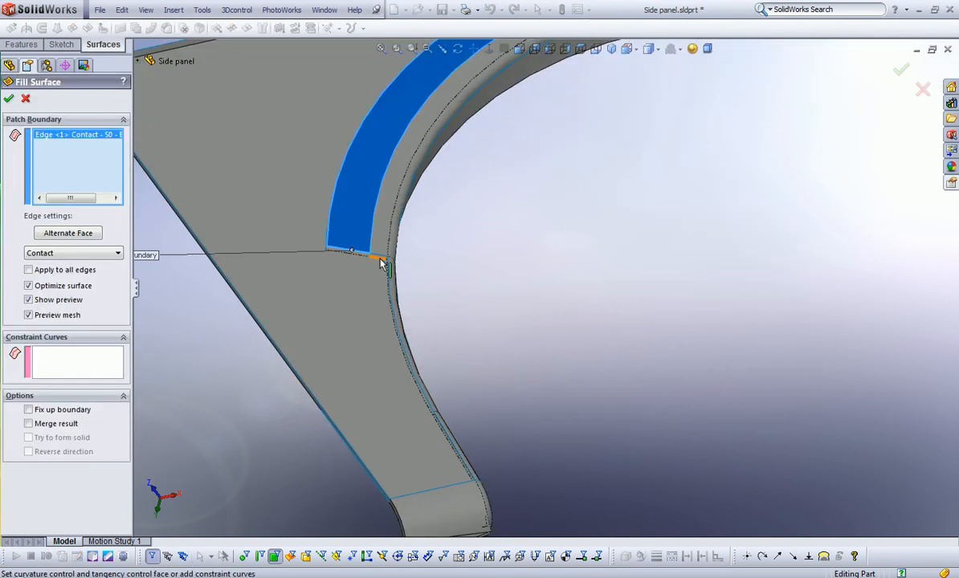
{"action": "left_click", "coordinate": [381, 257]}
{"action": "left_click", "coordinate": [393, 293]}
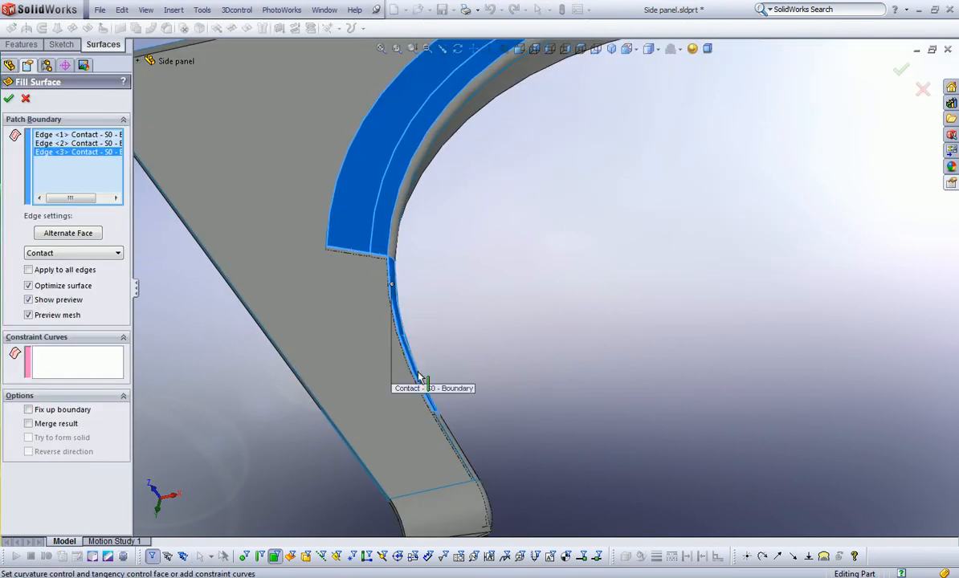
{"action": "left_click", "coordinate": [442, 426]}
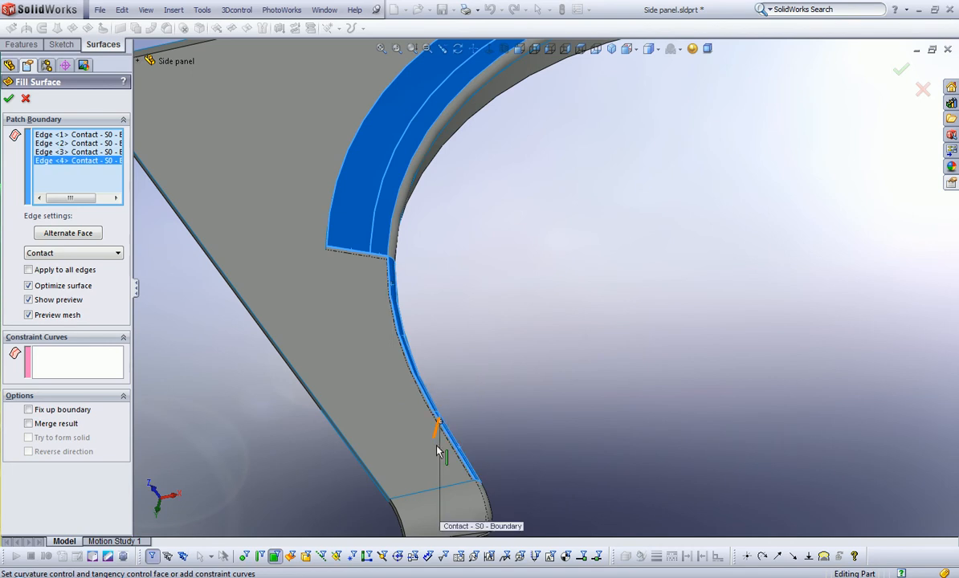
{"action": "left_click", "coordinate": [432, 499]}
Add the panel's two slanted outer side edges and its long straight edge to the fill's patch boundary.
{"action": "middle_click_drag", "start_coordinate": [360, 350], "coordinate": [274, 370]}
{"action": "left_click", "coordinate": [318, 444]}
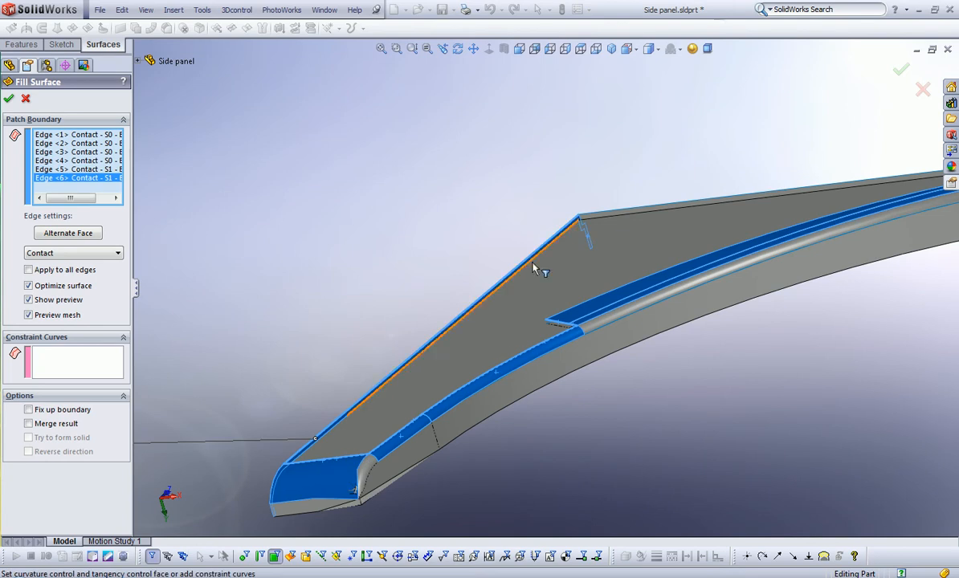
{"action": "left_click", "coordinate": [591, 215]}
{"action": "scroll", "coordinate": [771, 251], "scroll_direction": "up", "scroll_amount": 7}
{"action": "middle_click_drag", "start_coordinate": [771, 252], "coordinate": [805, 325]}
{"action": "scroll", "coordinate": [806, 327], "scroll_direction": "down", "scroll_amount": 5}
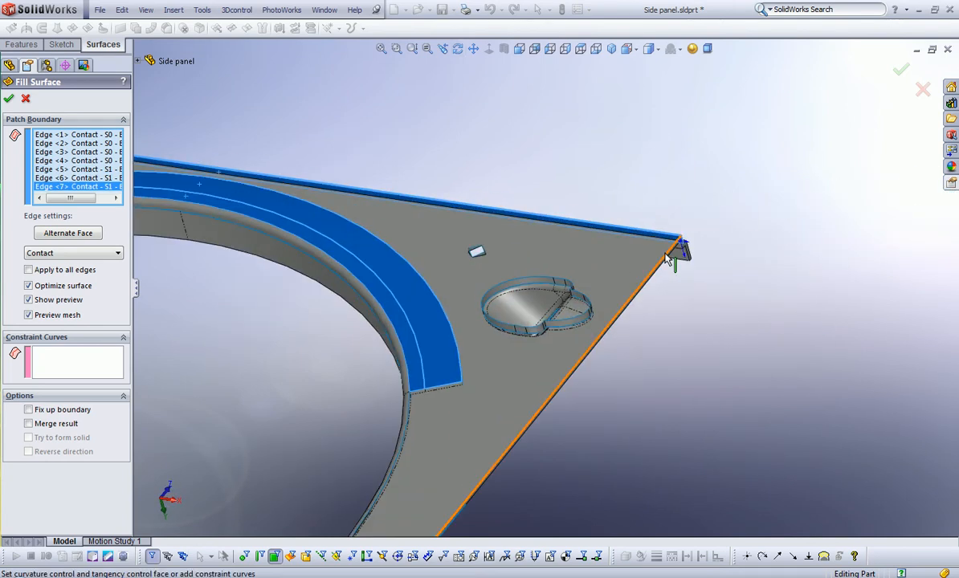
{"action": "scroll", "coordinate": [508, 399], "scroll_direction": "up", "scroll_amount": 5}
{"action": "scroll", "coordinate": [508, 400], "scroll_direction": "down", "scroll_amount": 3}
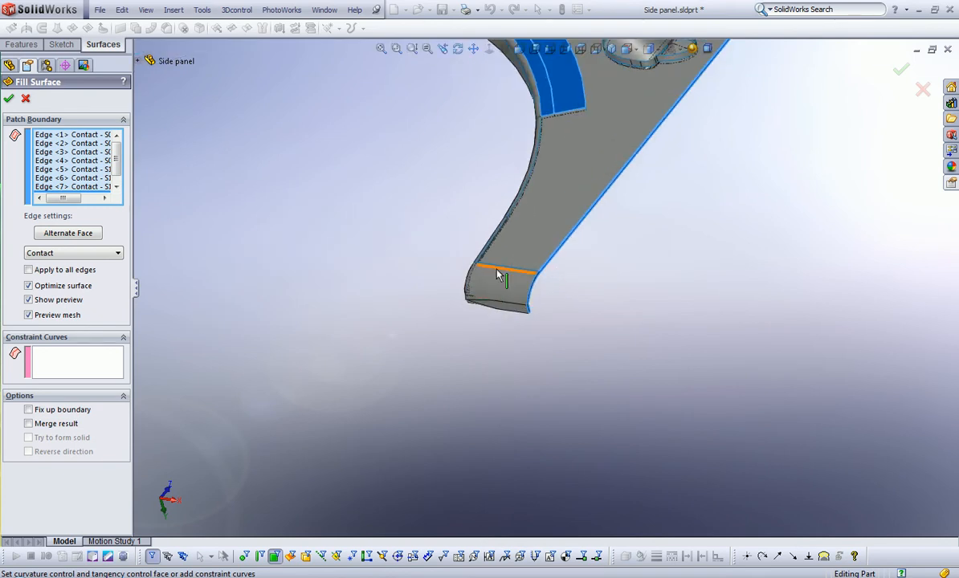
Close the patch boundary with the opposite leg's foot and fillet edges, the band's end edges and its long curved edge.
{"action": "left_click", "coordinate": [498, 273]}
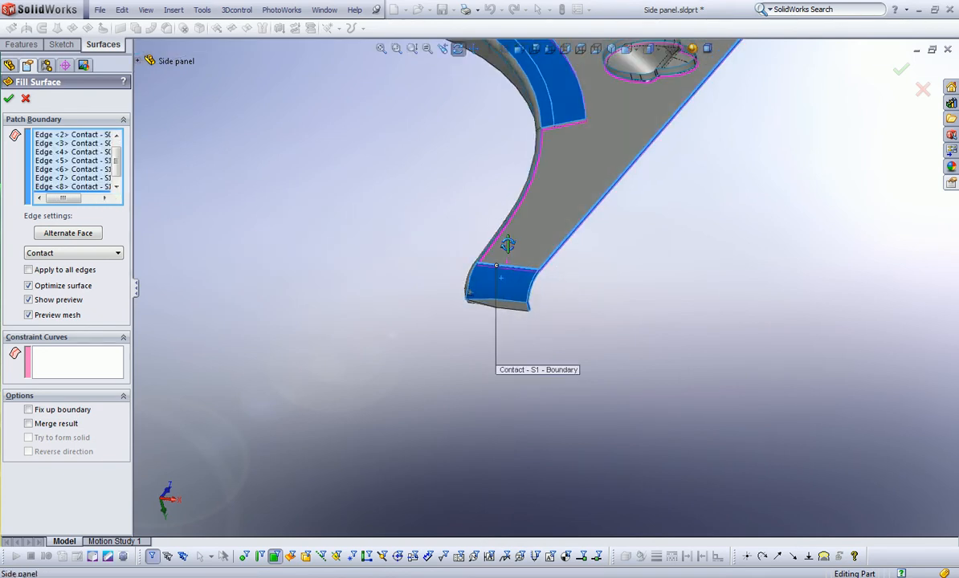
{"action": "middle_click_drag", "start_coordinate": [535, 262], "coordinate": [505, 257]}
{"action": "scroll", "coordinate": [485, 253], "scroll_direction": "up", "scroll_amount": 2}
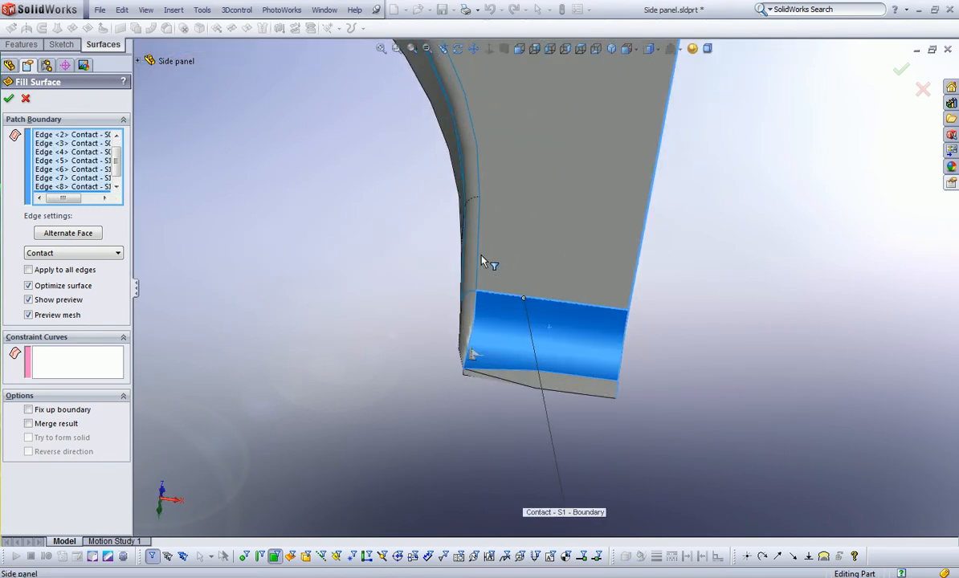
{"action": "left_click", "coordinate": [480, 253]}
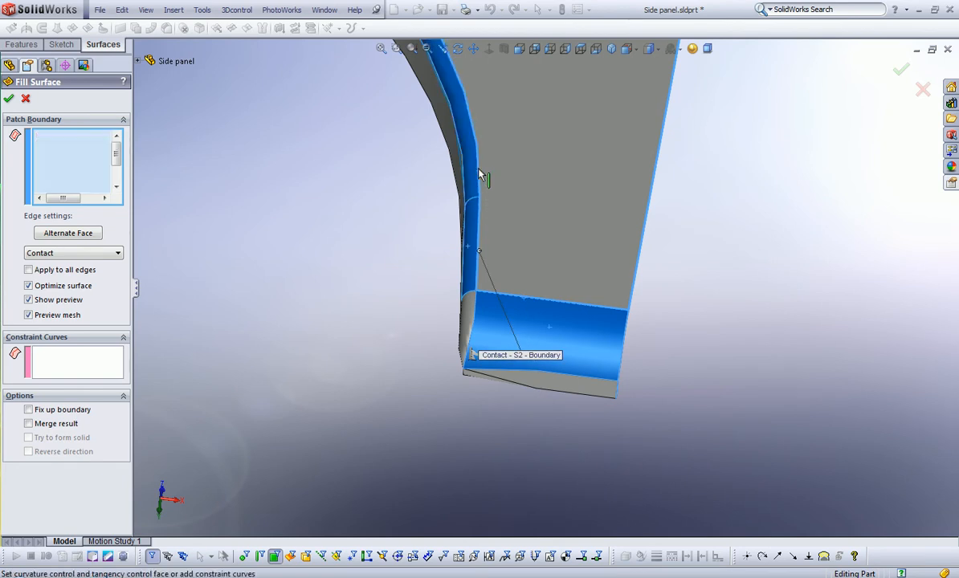
{"action": "left_click", "coordinate": [479, 173]}
{"action": "scroll", "coordinate": [513, 166], "scroll_direction": "up", "scroll_amount": 5}
{"action": "scroll", "coordinate": [511, 185], "scroll_direction": "down", "scroll_amount": 3}
{"action": "left_click", "coordinate": [466, 188]}
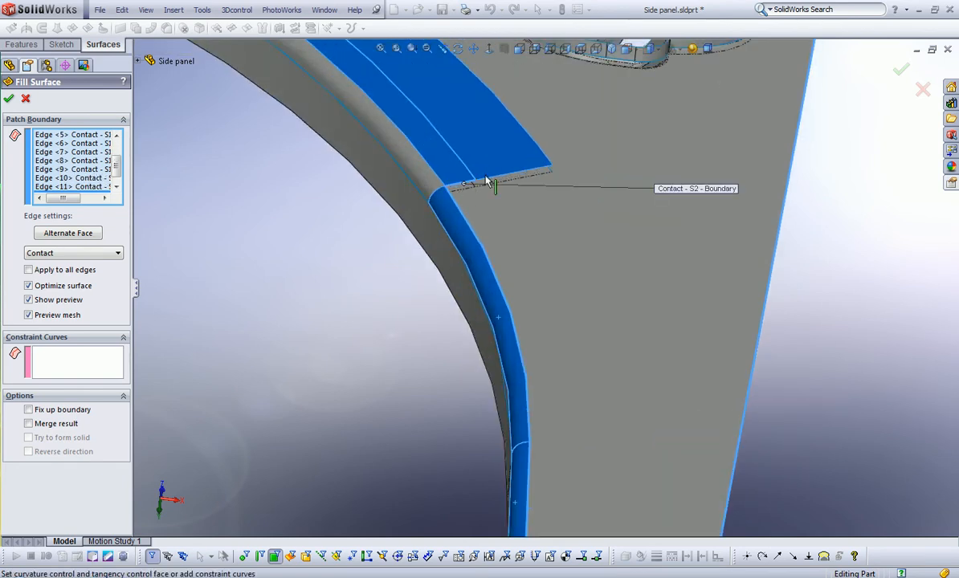
{"action": "left_click", "coordinate": [486, 180]}
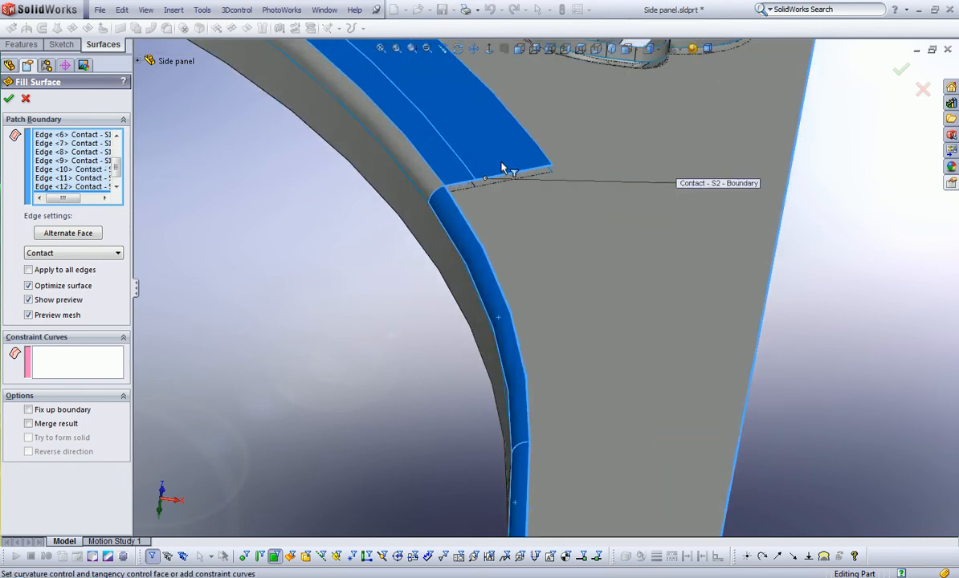
{"action": "left_click", "coordinate": [521, 124]}
{"action": "scroll", "coordinate": [550, 215], "scroll_direction": "up", "scroll_amount": 5}
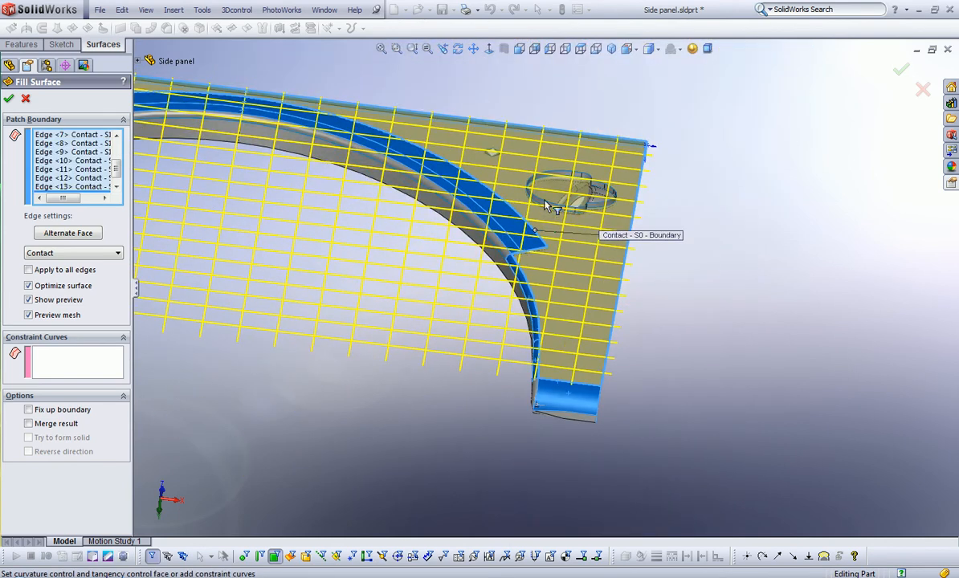
Create the panel's outer fill surface from the closed patch boundary with Contact edge settings.
{"action": "scroll", "coordinate": [489, 168], "scroll_direction": "up", "scroll_amount": 1}
{"action": "middle_click_drag", "start_coordinate": [512, 260], "coordinate": [478, 346]}
{"action": "scroll", "coordinate": [492, 261], "scroll_direction": "up", "scroll_amount": 2}
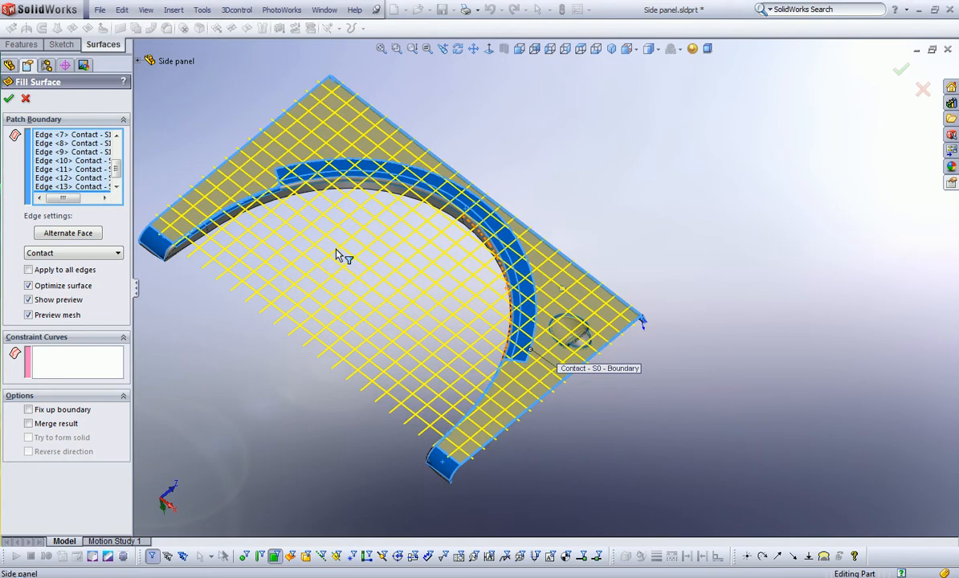
{"action": "left_click", "coordinate": [8, 98]}
Trim the new fill surface with the recess's ruled surface as the tool, removing the piece inside the recess outline.
{"action": "middle_click_drag", "start_coordinate": [534, 365], "coordinate": [597, 302]}
{"action": "scroll", "coordinate": [554, 246], "scroll_direction": "down", "scroll_amount": 5}
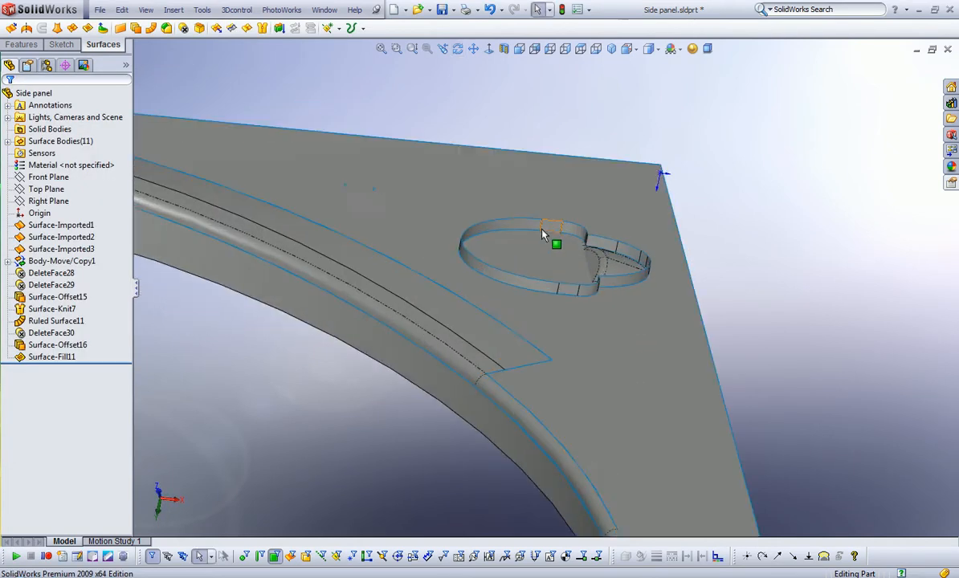
{"action": "left_click", "coordinate": [231, 29]}
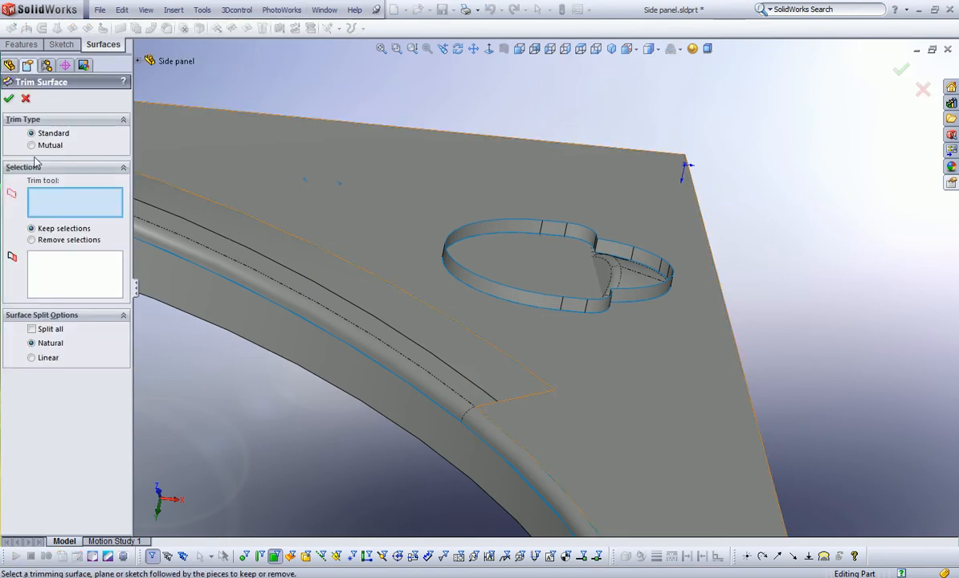
{"action": "left_click", "coordinate": [521, 237]}
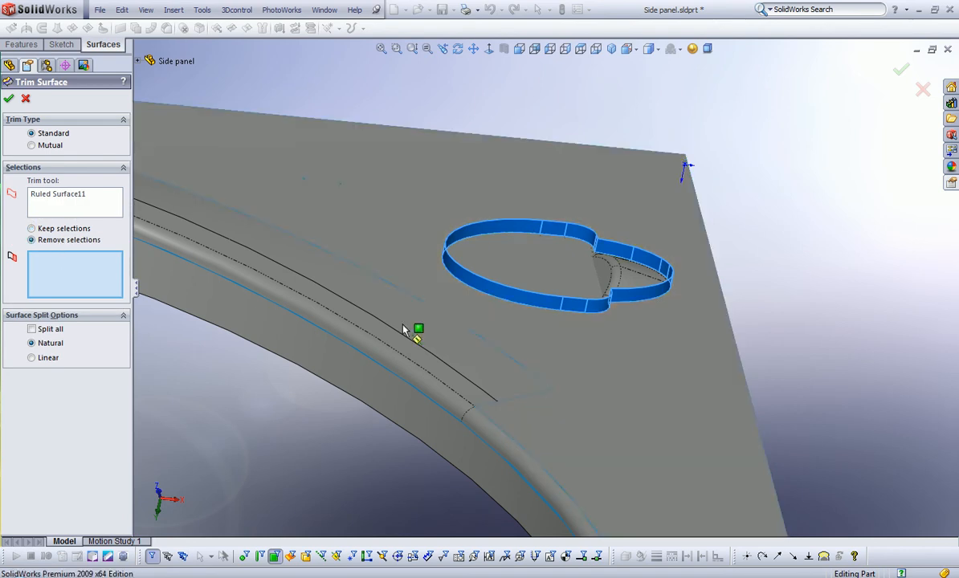
{"action": "left_click", "coordinate": [522, 292]}
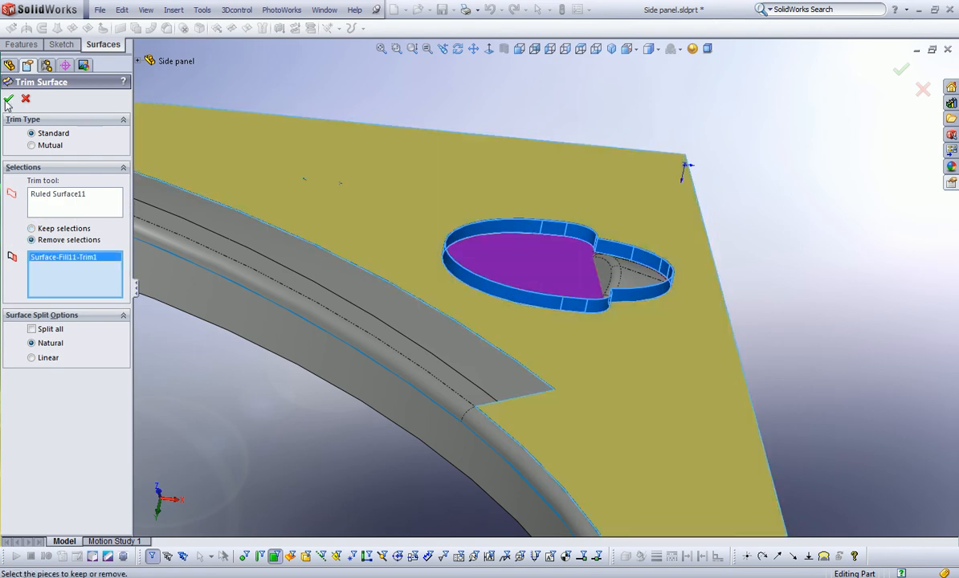
{"action": "left_click", "coordinate": [9, 99]}
Hide the ruled surface body around the recess.
{"action": "left_click", "coordinate": [500, 229]}
{"action": "right_click", "coordinate": [500, 225]}
{"action": "left_click", "coordinate": [524, 205]}
{"action": "middle_click_drag", "start_coordinate": [586, 239], "coordinate": [573, 445]}
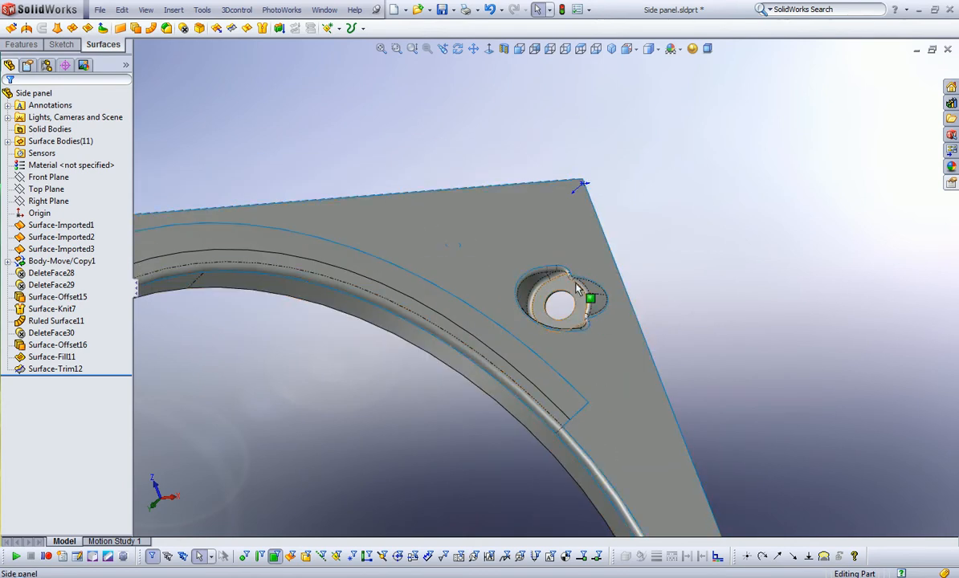
Delete the imported panel's opposite flat face around the recess and arch, and hide the trimmed surface body behind it.
{"action": "middle_click_drag", "start_coordinate": [368, 316], "coordinate": [415, 275]}
{"action": "scroll", "coordinate": [369, 325], "scroll_direction": "down", "scroll_amount": 5}
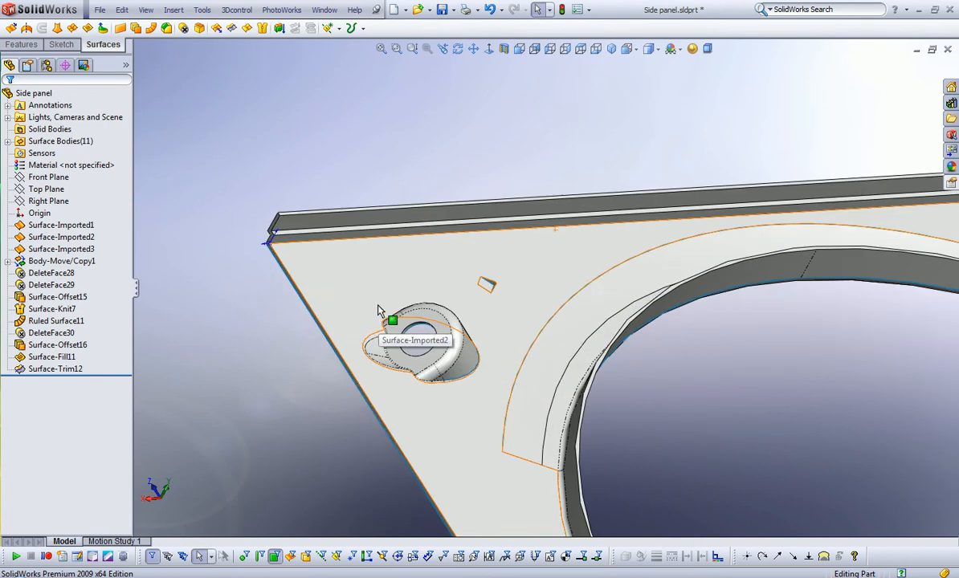
{"action": "right_click", "coordinate": [396, 294]}
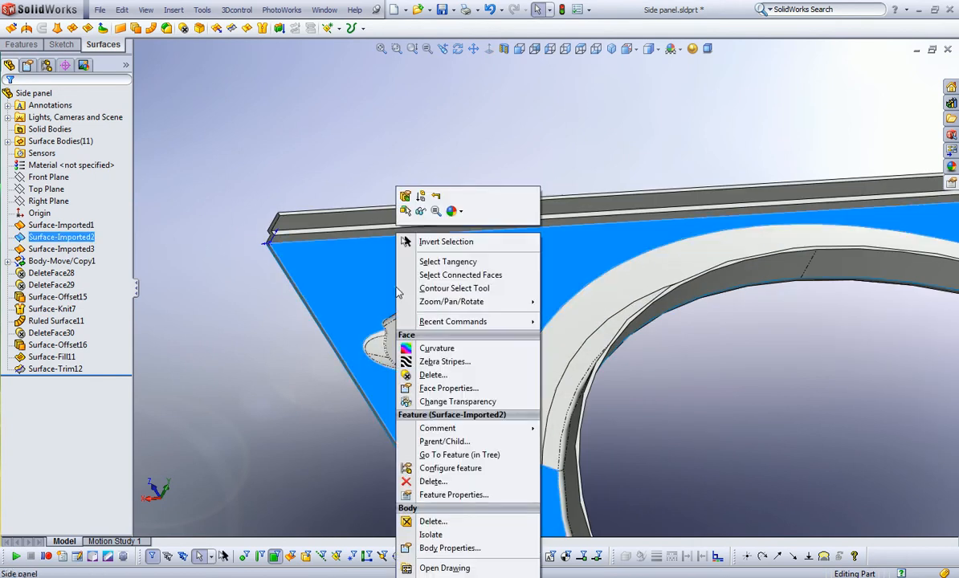
{"action": "left_click", "coordinate": [285, 180]}
{"action": "left_click", "coordinate": [373, 273]}
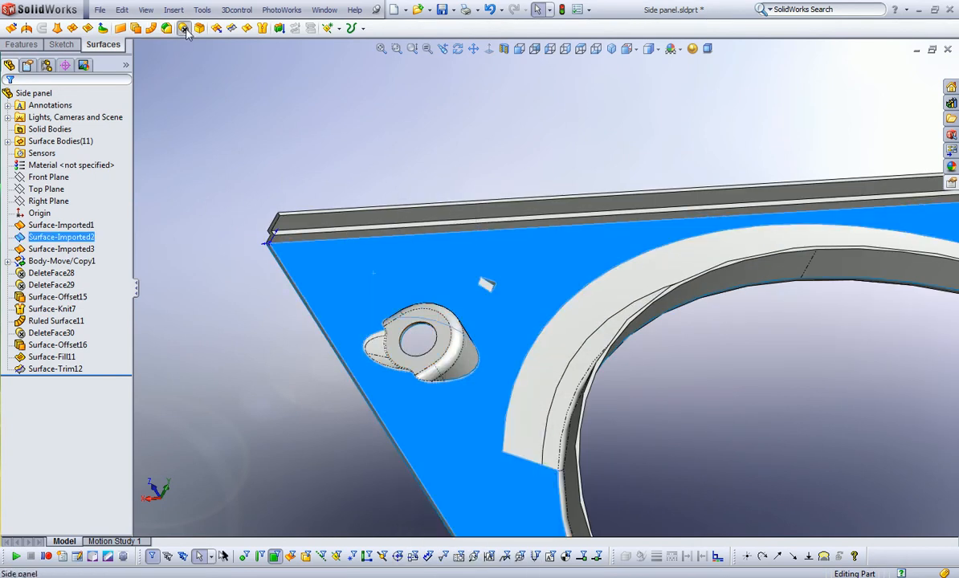
{"action": "left_click", "coordinate": [183, 28]}
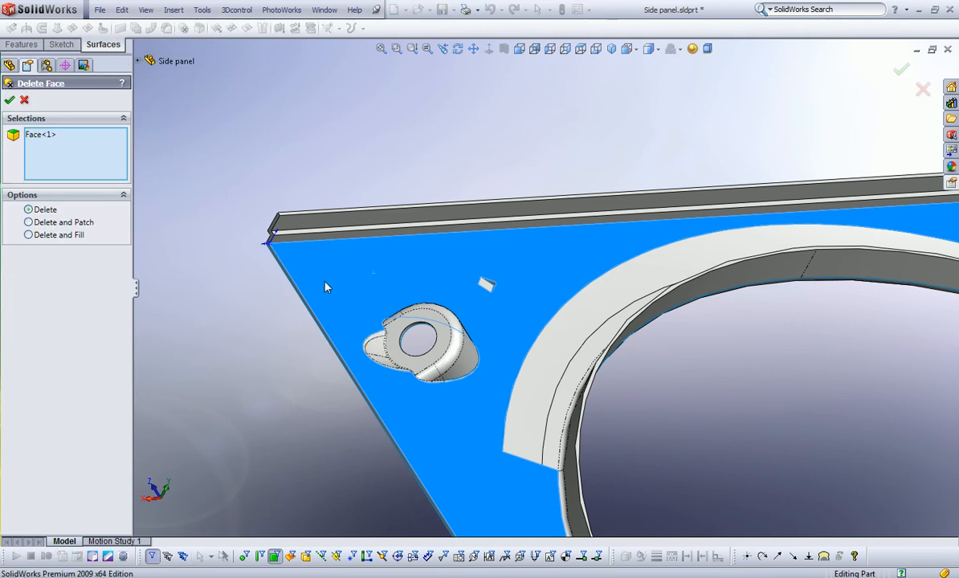
{"action": "right_click", "coordinate": [388, 296]}
{"action": "left_click", "coordinate": [415, 224]}
{"action": "middle_click_drag", "start_coordinate": [415, 312], "coordinate": [513, 274]}
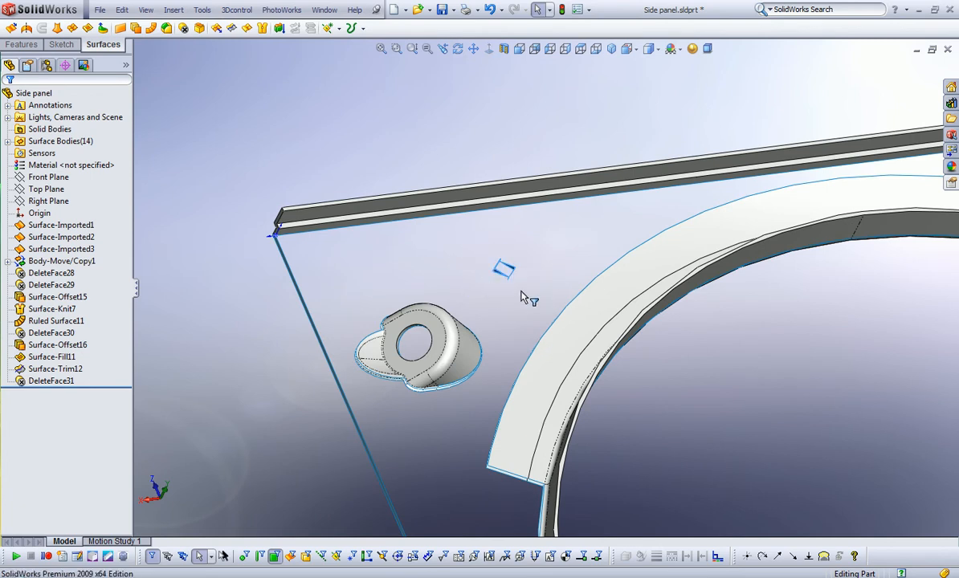
Delete the two small leftover surface bodies of the rectangular slot with Delete Body.
{"action": "left_click", "coordinate": [173, 10]}
{"action": "mouse_move", "coordinate": [197, 68]}
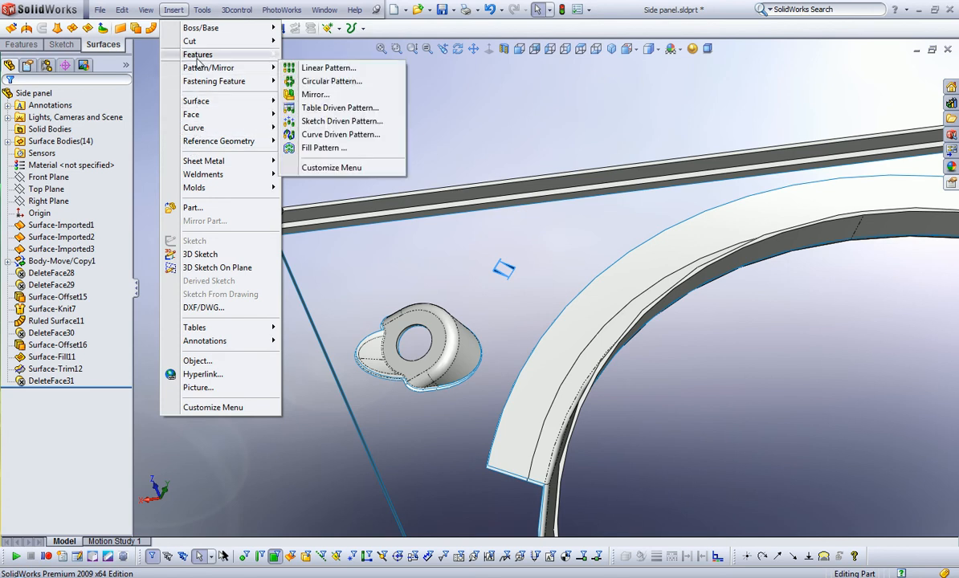
{"action": "left_click", "coordinate": [318, 308]}
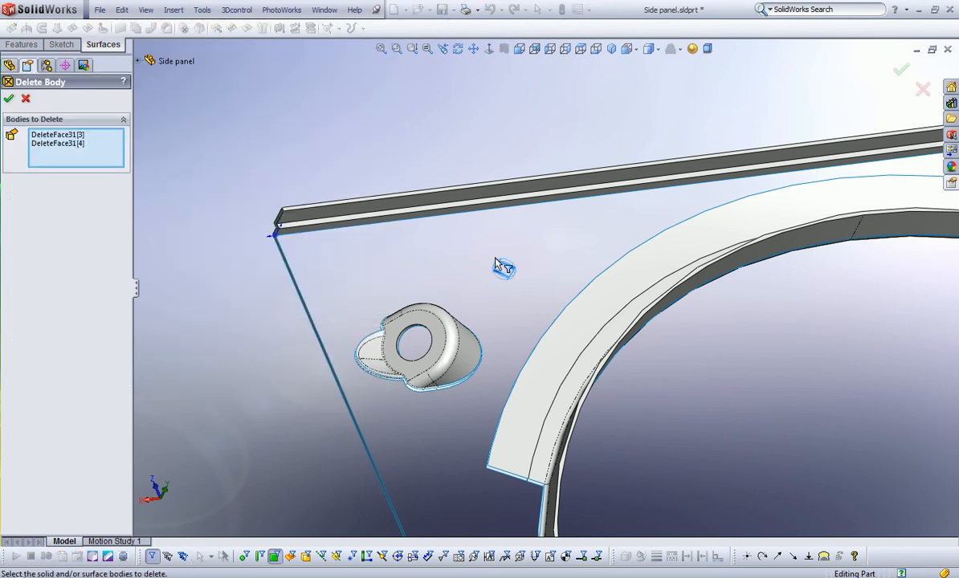
{"action": "scroll", "coordinate": [516, 269], "scroll_direction": "down", "scroll_amount": 6}
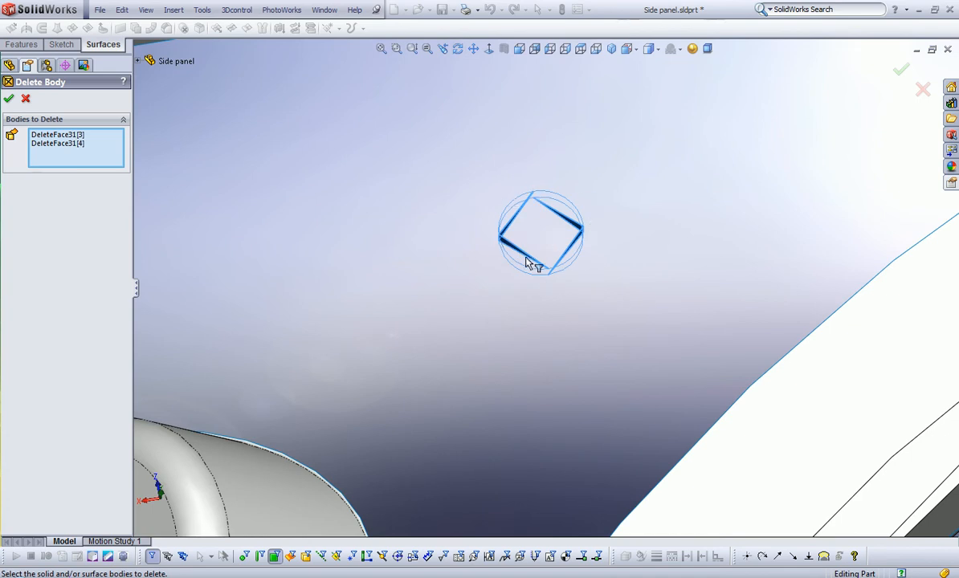
{"action": "middle_click_drag", "start_coordinate": [536, 235], "coordinate": [498, 252]}
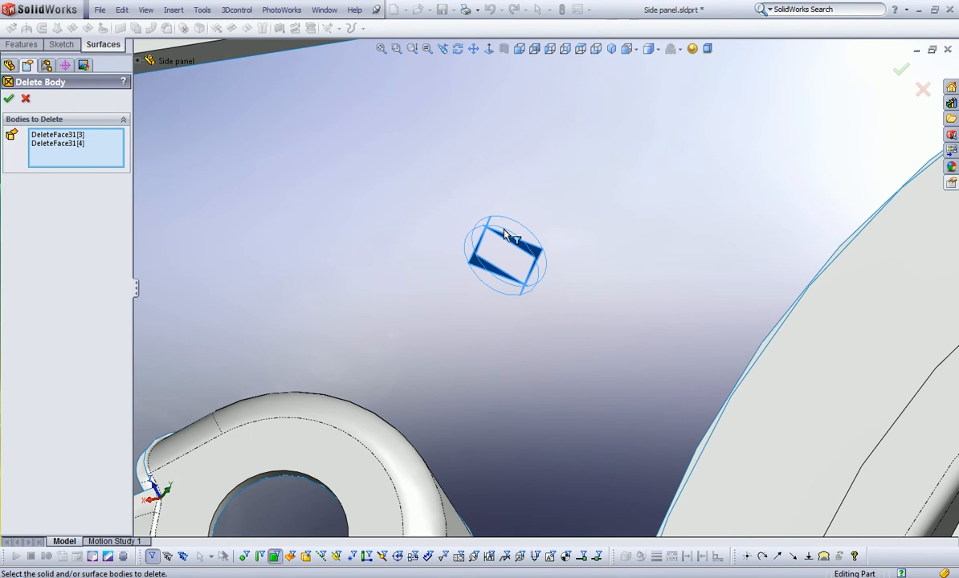
{"action": "key", "text": "Return"}
{"action": "scroll", "coordinate": [543, 329], "scroll_direction": "up", "scroll_amount": 5}
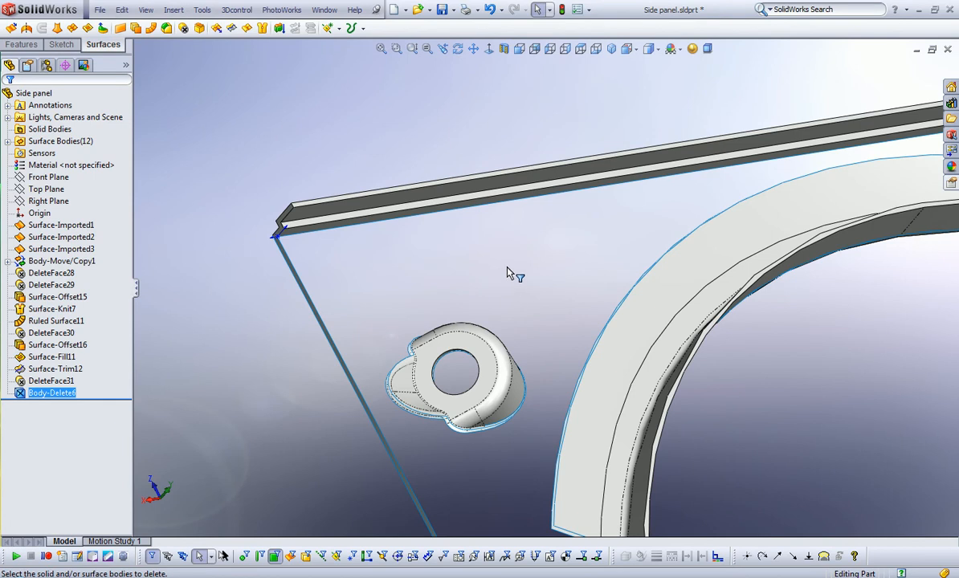
Show the hidden Surface-Trim12 body again from the list of surface bodies.
{"action": "left_click", "coordinate": [8, 140]}
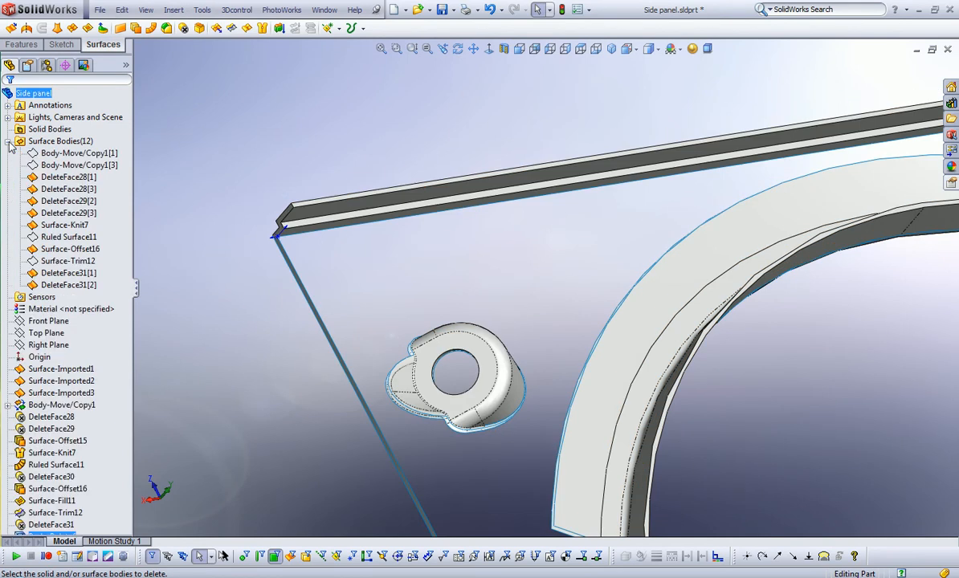
{"action": "left_click", "coordinate": [68, 262]}
{"action": "right_click", "coordinate": [68, 262]}
{"action": "left_click", "coordinate": [87, 235]}
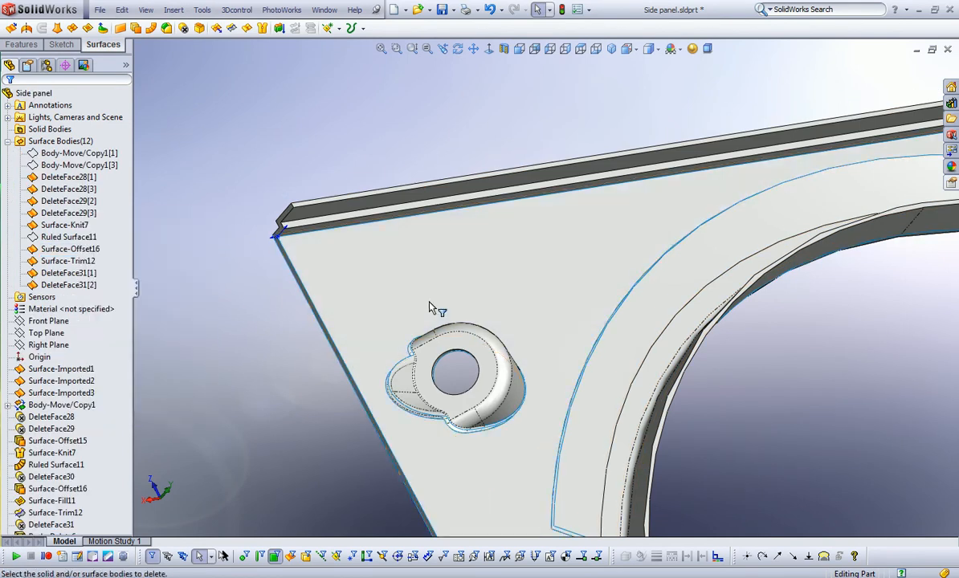
Start a 0.400 in Ruled Surface, Normal to Surface, from the open rim edge of the recess's small lobe.
{"action": "scroll", "coordinate": [501, 307], "scroll_direction": "up", "scroll_amount": 3}
{"action": "middle_click_drag", "start_coordinate": [452, 335], "coordinate": [467, 241]}
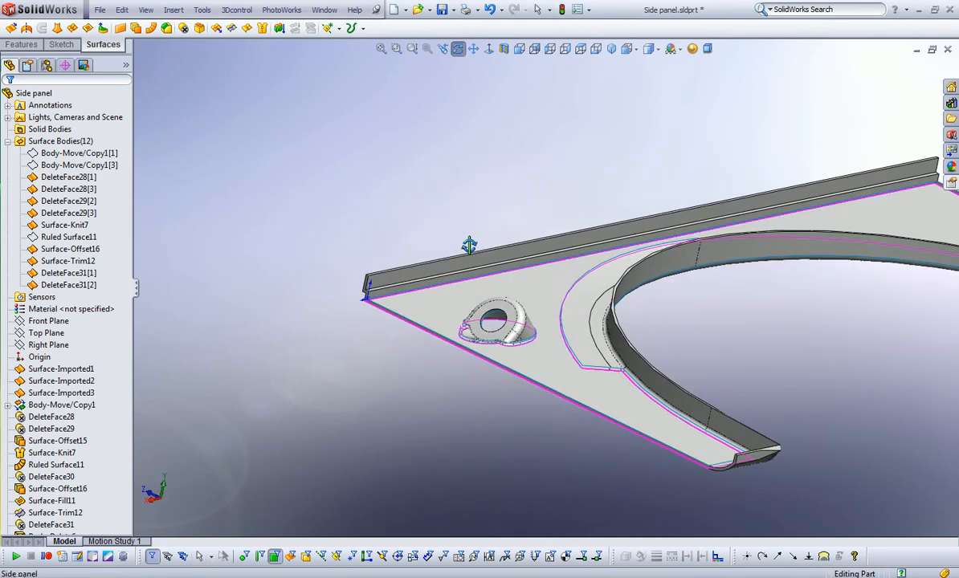
{"action": "scroll", "coordinate": [531, 346], "scroll_direction": "down", "scroll_amount": 5}
{"action": "middle_click_drag", "start_coordinate": [450, 345], "coordinate": [450, 381]}
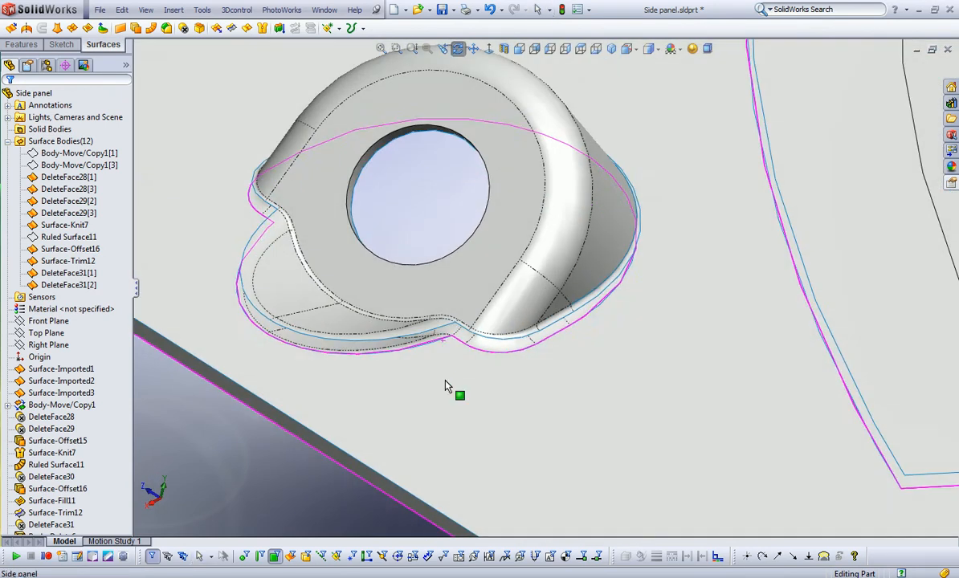
{"action": "scroll", "coordinate": [439, 308], "scroll_direction": "down", "scroll_amount": 5}
{"action": "left_click", "coordinate": [277, 557]}
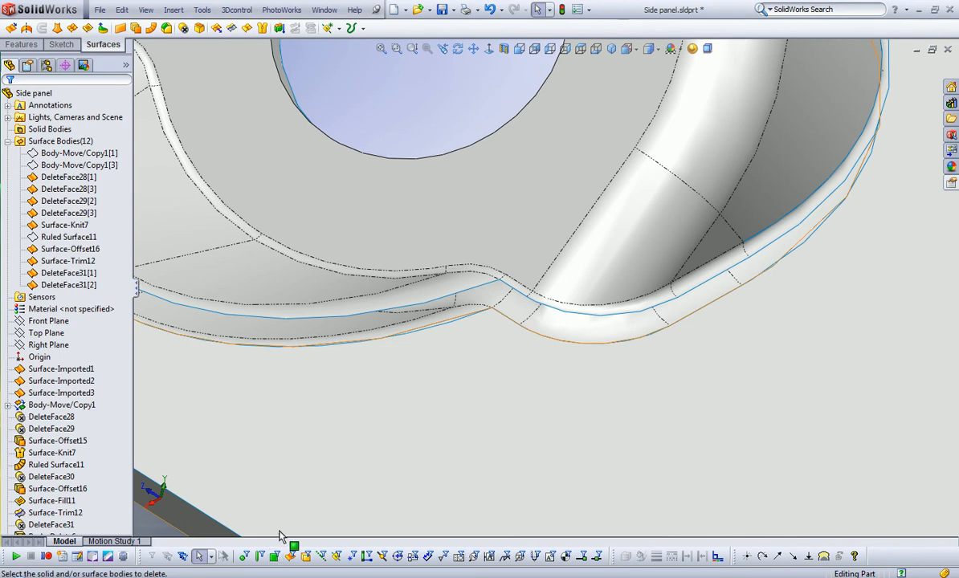
{"action": "right_click", "coordinate": [388, 315]}
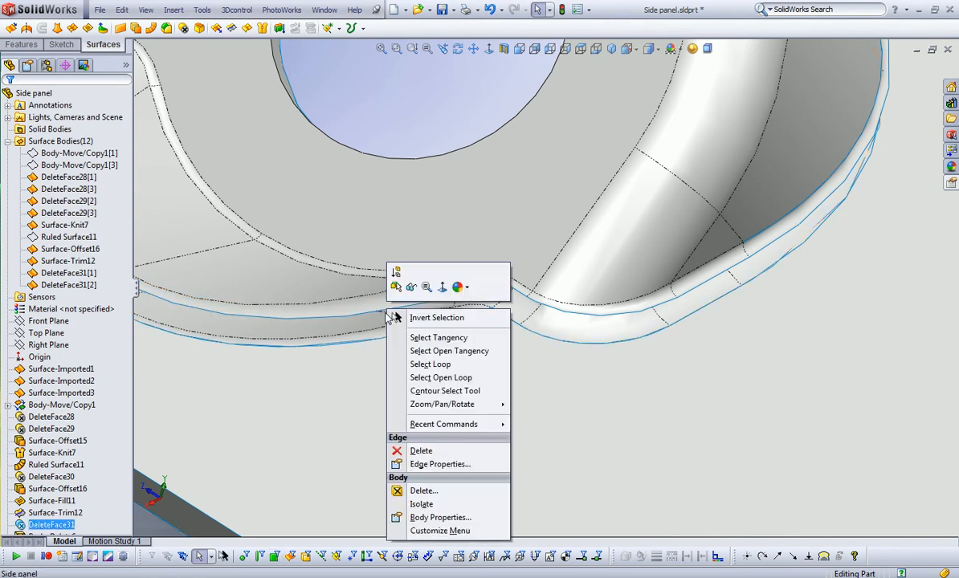
{"action": "left_click", "coordinate": [151, 29]}
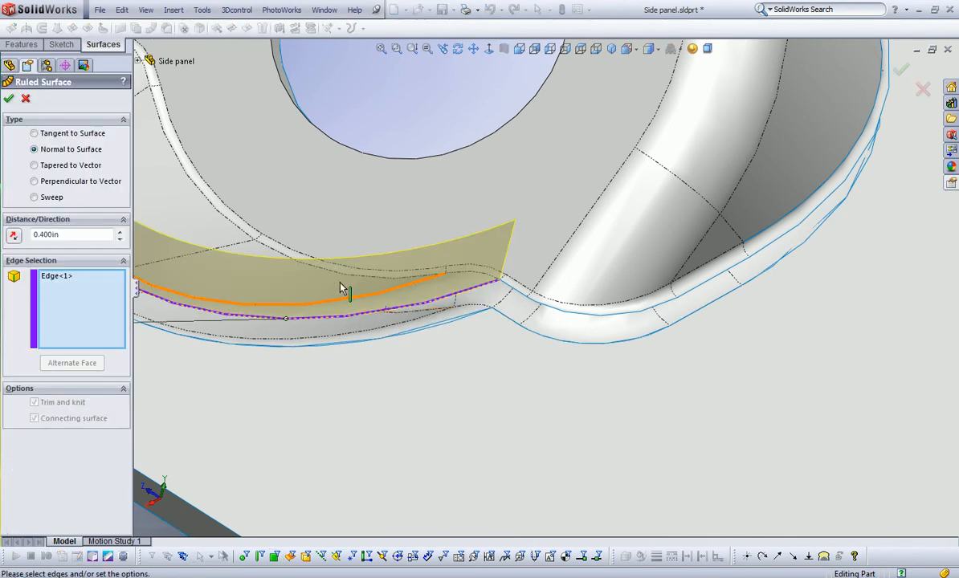
Extend the ruled surface's edge selection around the recess's whole open rim and create the surface.
{"action": "scroll", "coordinate": [330, 297], "scroll_direction": "up", "scroll_amount": 3}
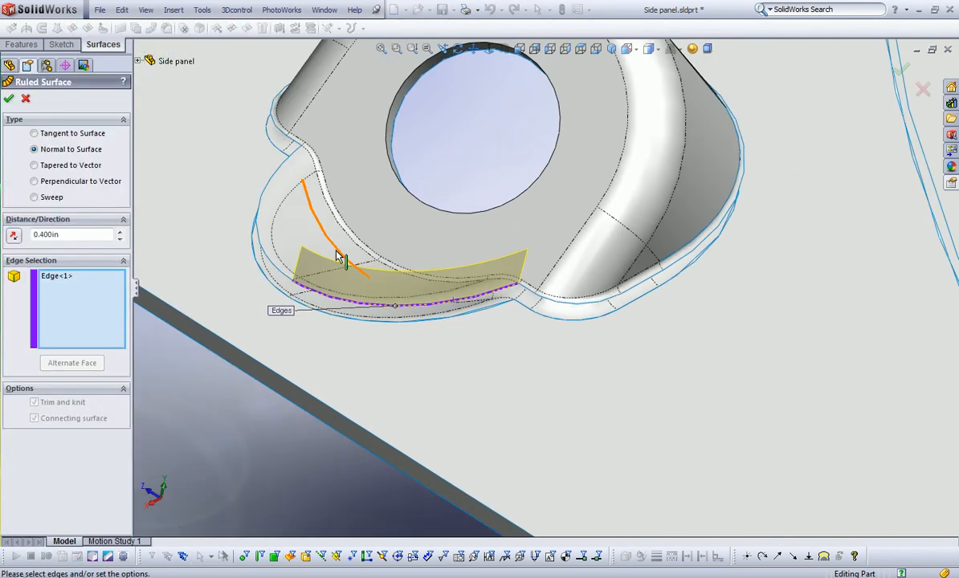
{"action": "right_click", "coordinate": [282, 275]}
{"action": "left_click", "coordinate": [316, 392]}
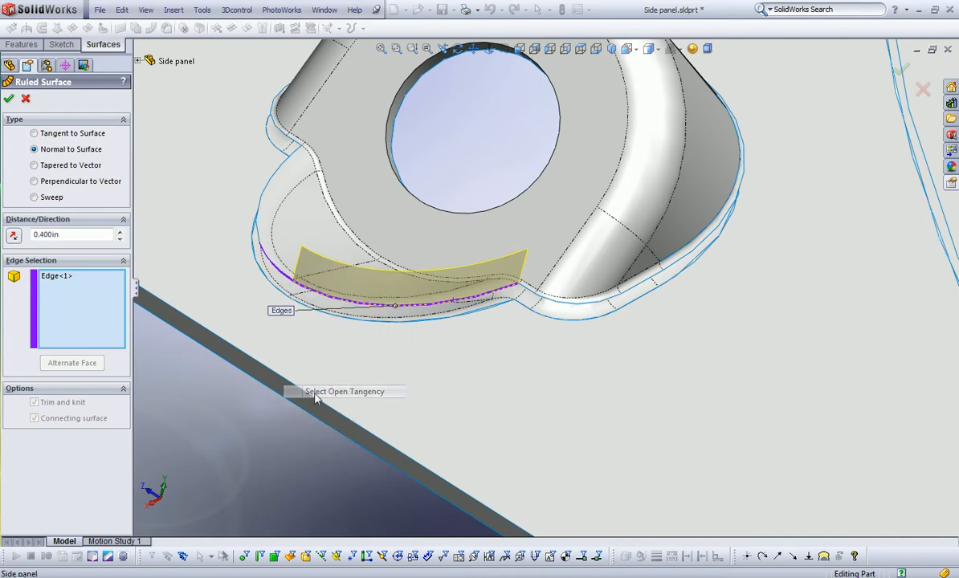
{"action": "right_click", "coordinate": [565, 311]}
{"action": "left_click", "coordinate": [599, 426]}
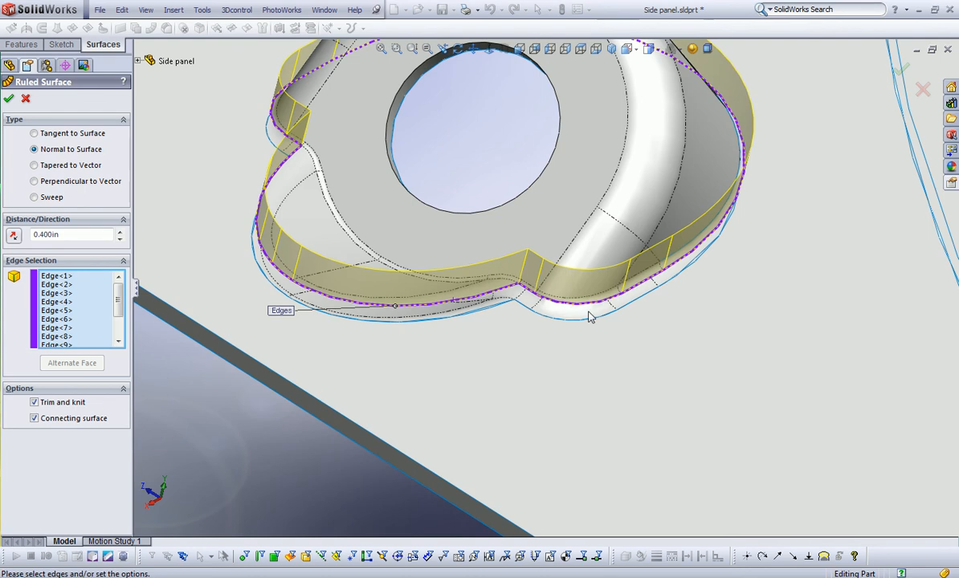
{"action": "scroll", "coordinate": [531, 265], "scroll_direction": "up", "scroll_amount": 3}
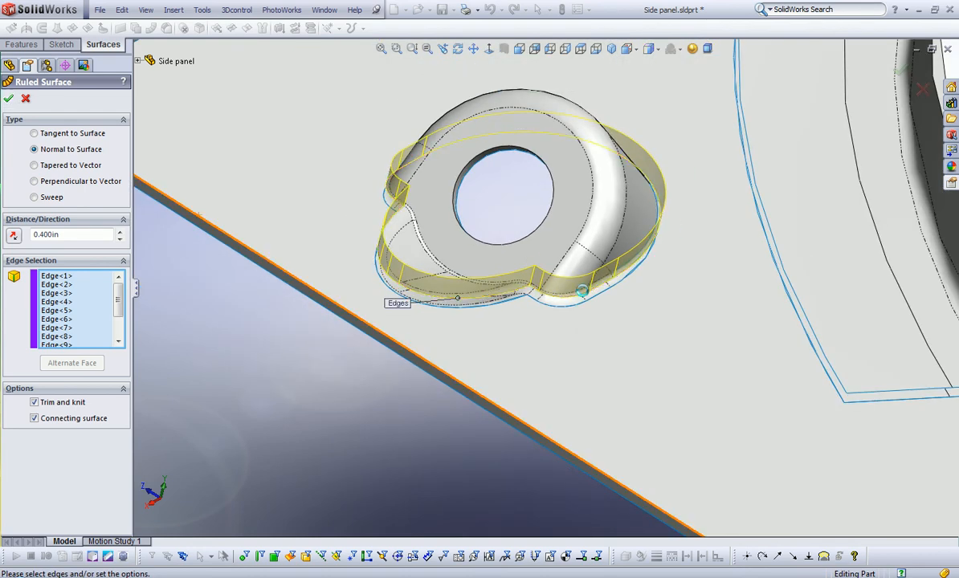
{"action": "left_click", "coordinate": [8, 98]}
{"action": "left_click", "coordinate": [646, 321]}
{"action": "mouse_move", "coordinate": [580, 308]}
{"action": "middle_mouse_down"}
{"action": "mouse_move", "coordinate": [570, 282]}
{"action": "mouse_move", "coordinate": [572, 309]}
{"action": "middle_mouse_up"}
{"action": "left_click", "coordinate": [482, 454]}
Start a Fill Surface bounded by the panel's long inner ledge edge and both segments of its adjoining slanted inner side edge.
{"action": "scroll", "coordinate": [651, 421], "scroll_direction": "up", "scroll_amount": 4}
{"action": "middle_click_drag", "start_coordinate": [661, 350], "coordinate": [700, 392]}
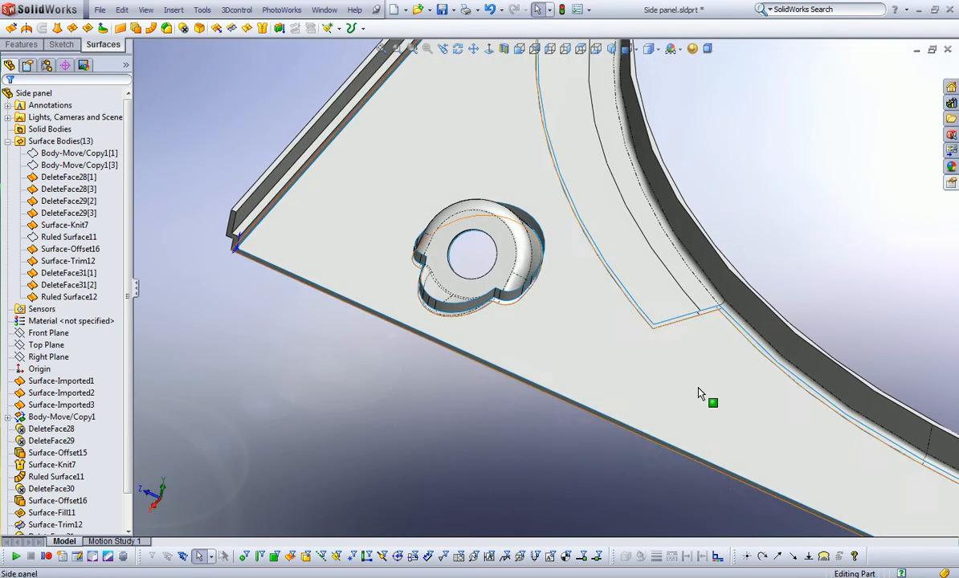
{"action": "left_click", "coordinate": [88, 28]}
{"action": "scroll", "coordinate": [354, 273], "scroll_direction": "down", "scroll_amount": 6}
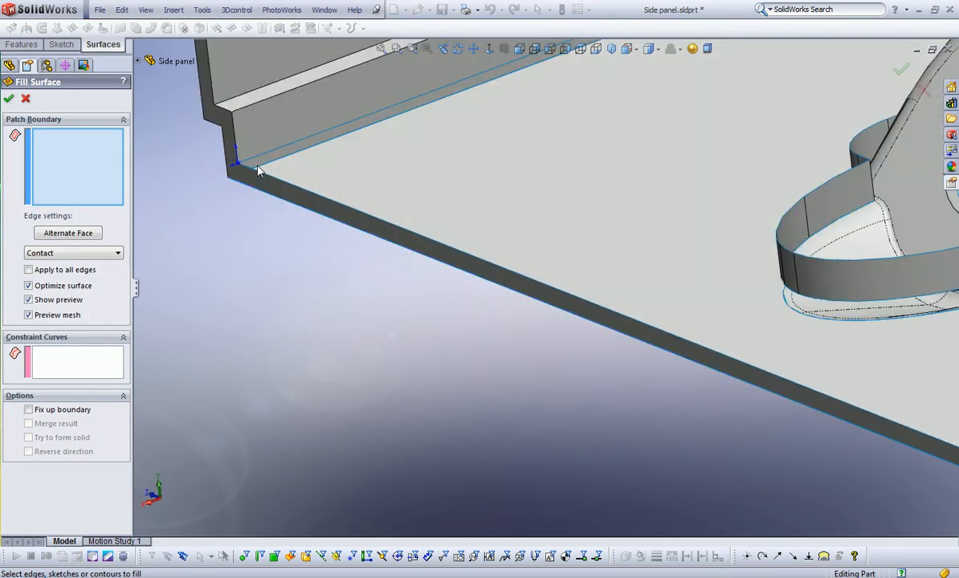
{"action": "left_click", "coordinate": [261, 179]}
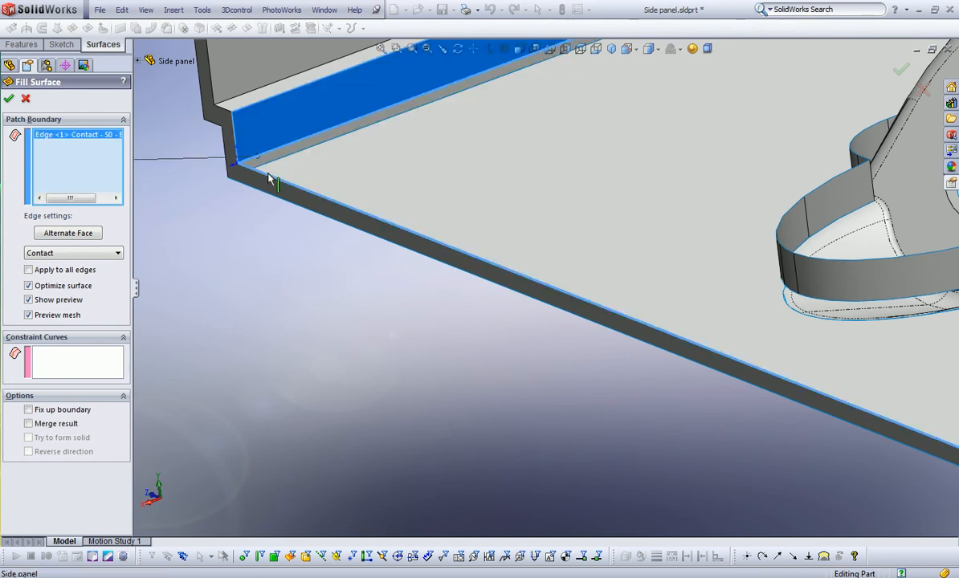
{"action": "left_click", "coordinate": [269, 174]}
{"action": "scroll", "coordinate": [731, 394], "scroll_direction": "up", "scroll_amount": 7}
{"action": "scroll", "coordinate": [850, 405], "scroll_direction": "down", "scroll_amount": 4}
{"action": "scroll", "coordinate": [705, 371], "scroll_direction": "up", "scroll_amount": 5}
{"action": "scroll", "coordinate": [706, 372], "scroll_direction": "down", "scroll_amount": 2}
{"action": "scroll", "coordinate": [707, 316], "scroll_direction": "down", "scroll_amount": 3}
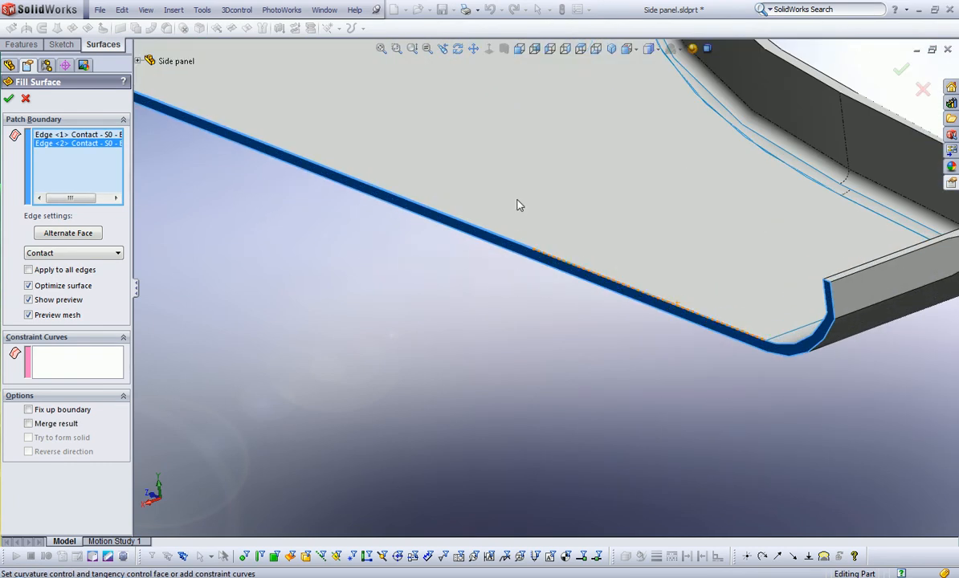
{"action": "left_click", "coordinate": [567, 270]}
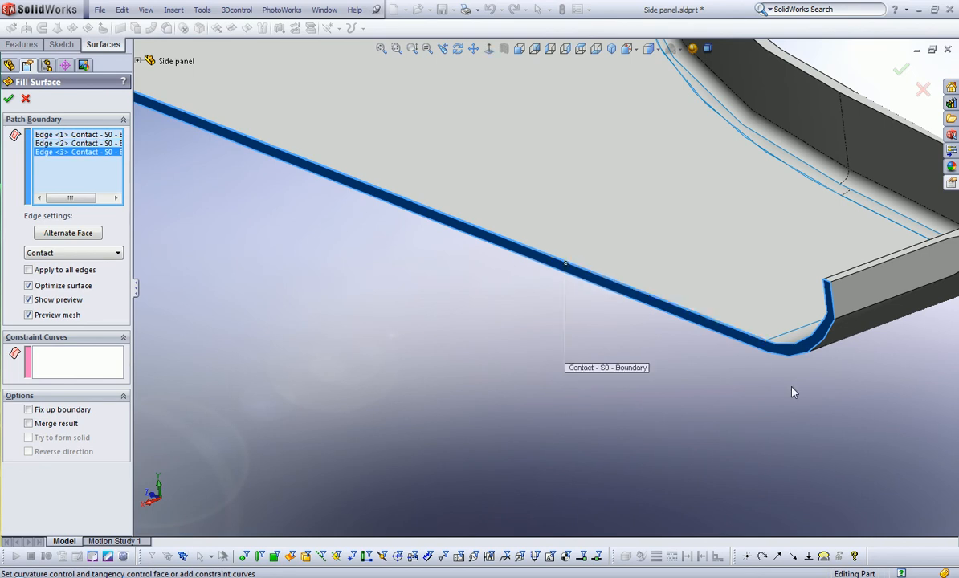
Add the leg's foot edges and the fillet edges along the arch to the fill's patch boundary.
{"action": "scroll", "coordinate": [772, 365], "scroll_direction": "down", "scroll_amount": 5}
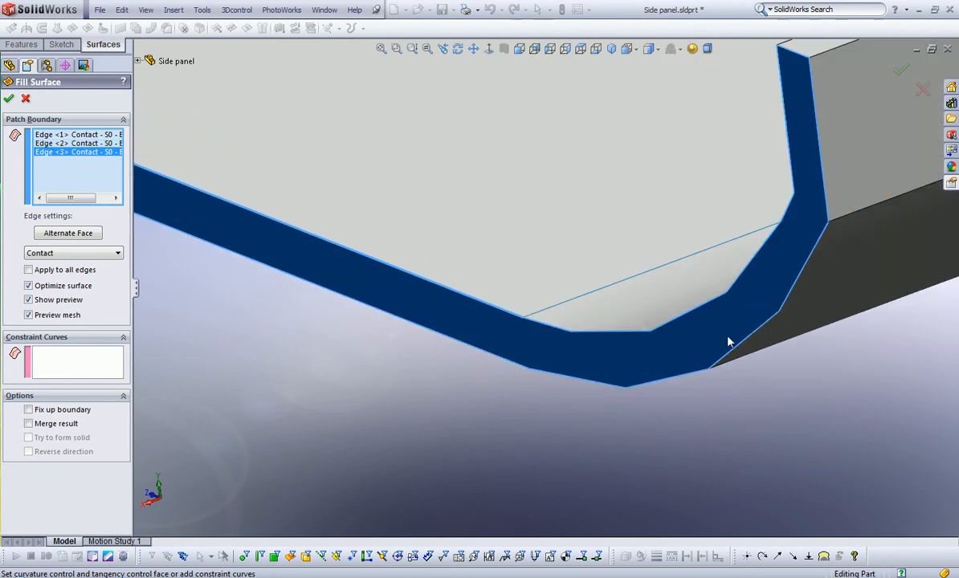
{"action": "left_click", "coordinate": [538, 317]}
{"action": "left_click", "coordinate": [583, 298]}
{"action": "scroll", "coordinate": [625, 189], "scroll_direction": "up", "scroll_amount": 5}
{"action": "left_click", "coordinate": [637, 168]}
{"action": "left_click", "coordinate": [587, 148]}
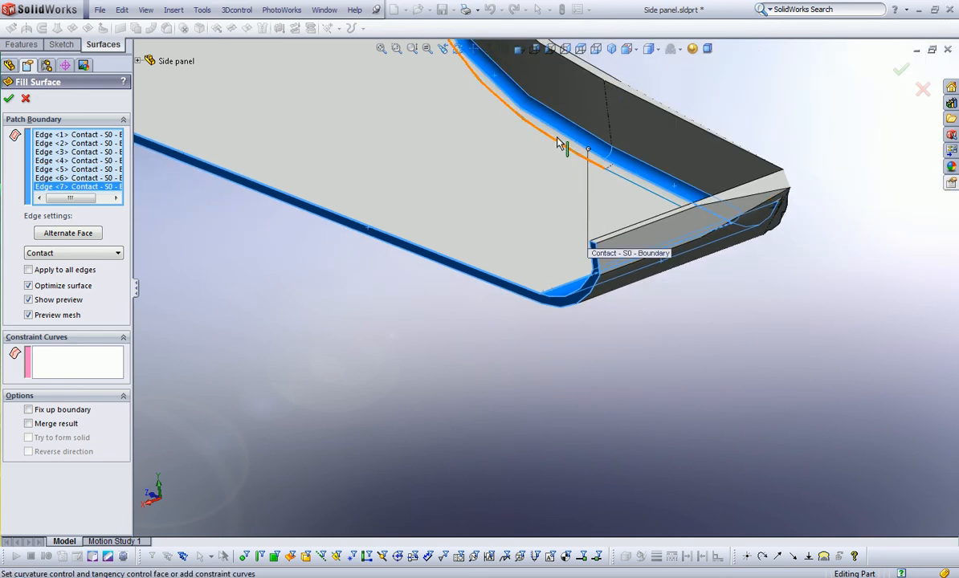
Add the arch band's two end edges and its long outer arc edge to the fill's patch boundary.
{"action": "scroll", "coordinate": [553, 146], "scroll_direction": "up", "scroll_amount": 6}
{"action": "scroll", "coordinate": [471, 179], "scroll_direction": "down", "scroll_amount": 1}
{"action": "scroll", "coordinate": [471, 185], "scroll_direction": "down", "scroll_amount": 4}
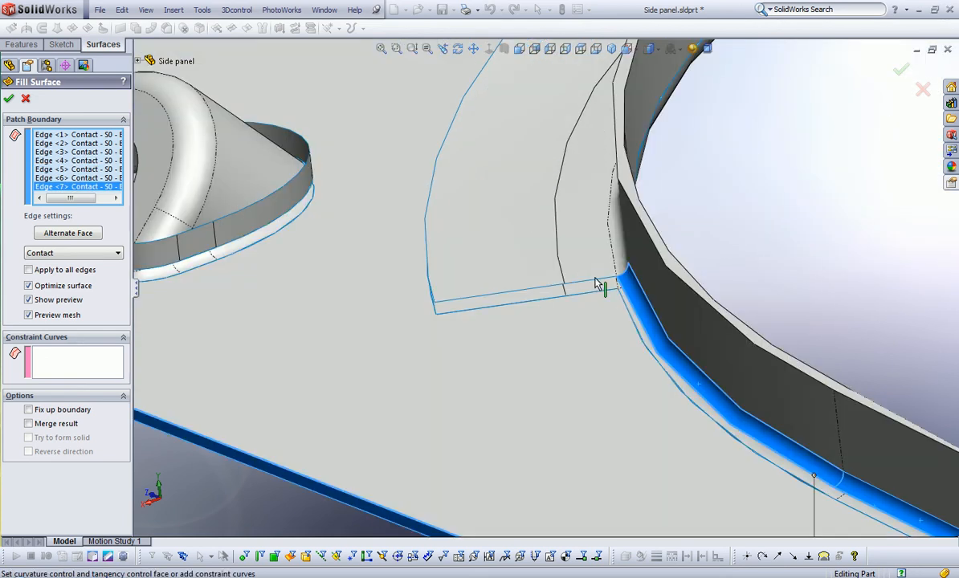
{"action": "left_click", "coordinate": [599, 289]}
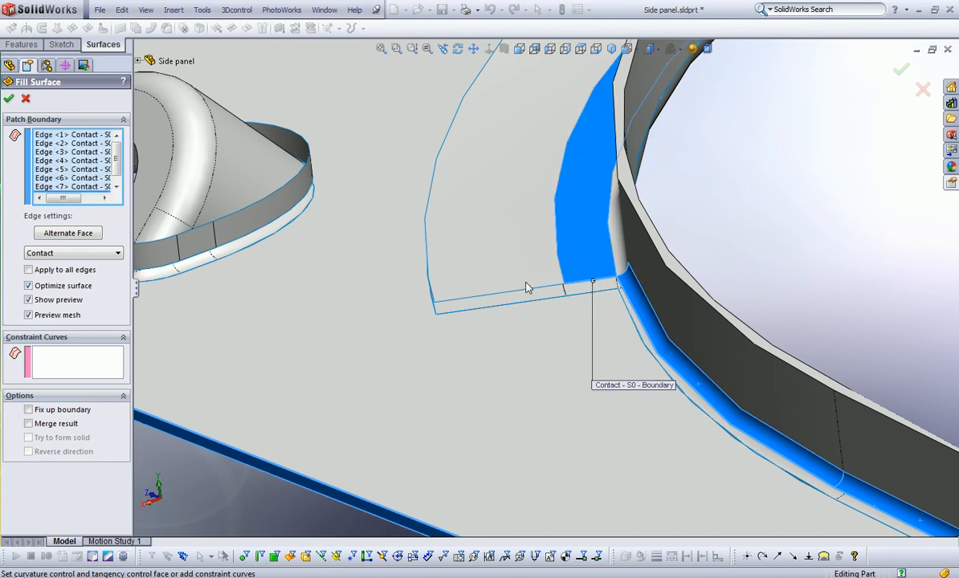
{"action": "left_click", "coordinate": [528, 295]}
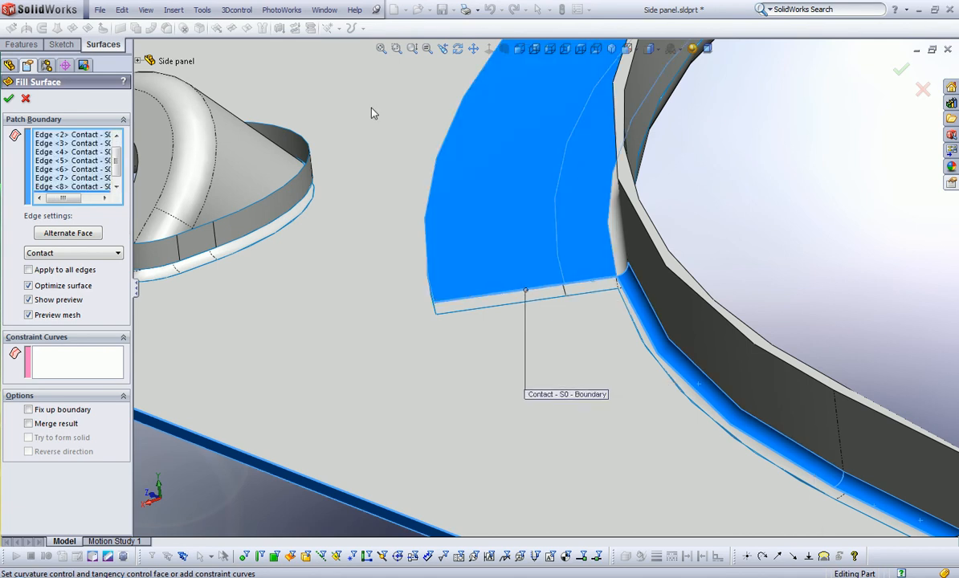
{"action": "left_click", "coordinate": [436, 160]}
Add the fillet edges along the opposite leg and the arch band's end edges on that side to the patch boundary.
{"action": "scroll", "coordinate": [792, 216], "scroll_direction": "up", "scroll_amount": 4}
{"action": "scroll", "coordinate": [840, 250], "scroll_direction": "up", "scroll_amount": 3}
{"action": "middle_click_drag", "start_coordinate": [788, 304], "coordinate": [653, 333]}
{"action": "scroll", "coordinate": [653, 333], "scroll_direction": "down", "scroll_amount": 3}
{"action": "left_click", "coordinate": [629, 199]}
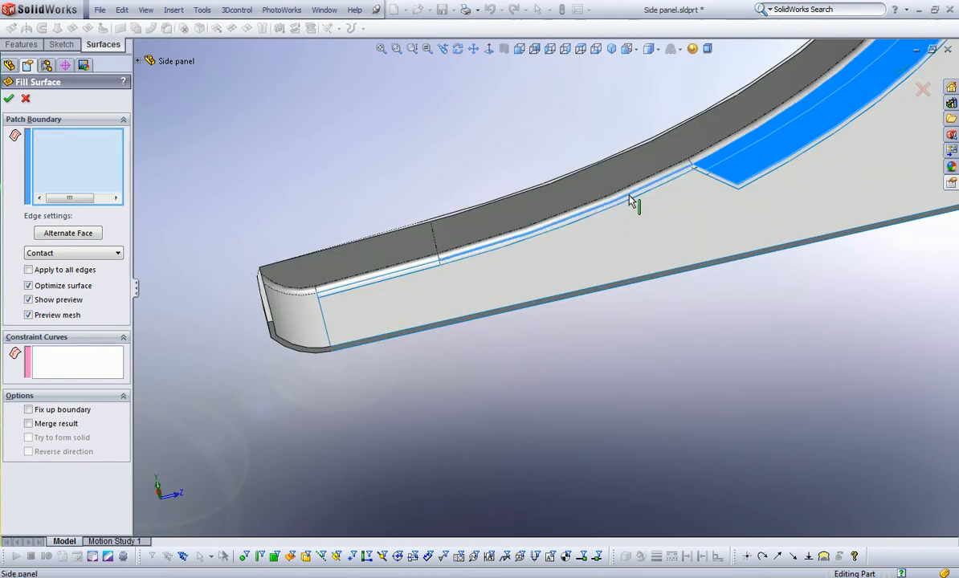
{"action": "left_click", "coordinate": [417, 268]}
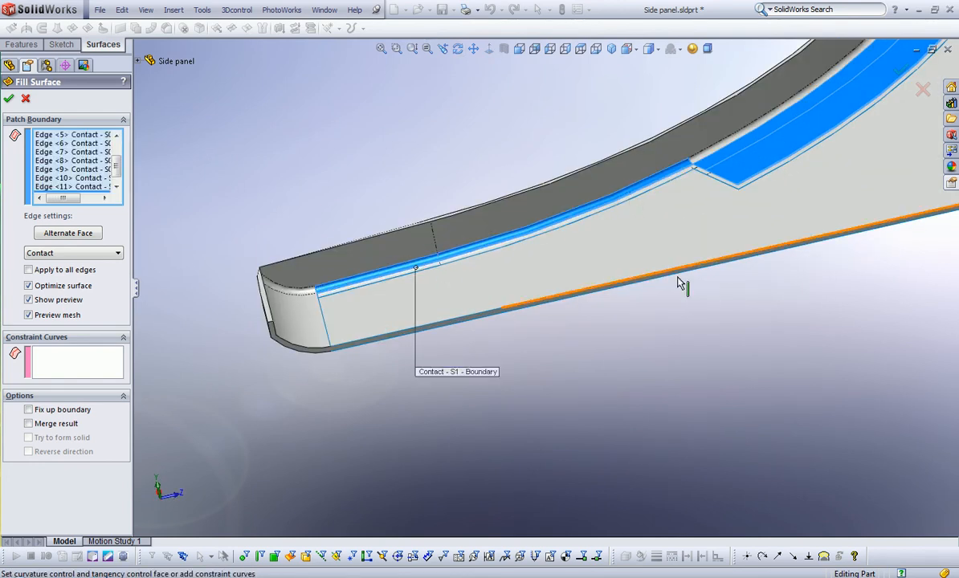
{"action": "left_click", "coordinate": [700, 171]}
{"action": "left_click", "coordinate": [747, 188]}
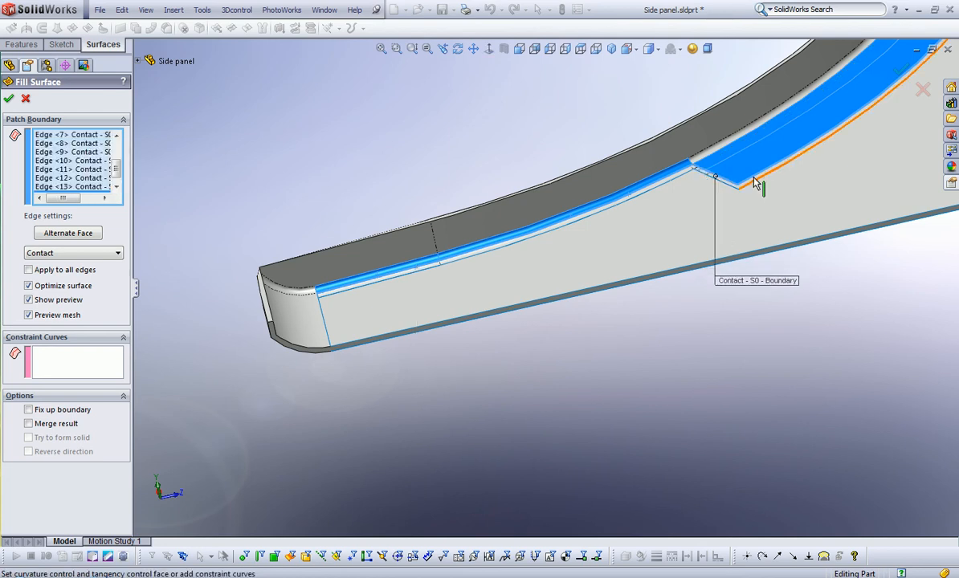
Add the opposite leg's slanted foot edge and the short edges at its corner to the patch boundary.
{"action": "left_click", "coordinate": [326, 319]}
{"action": "scroll", "coordinate": [346, 343], "scroll_direction": "down", "scroll_amount": 5}
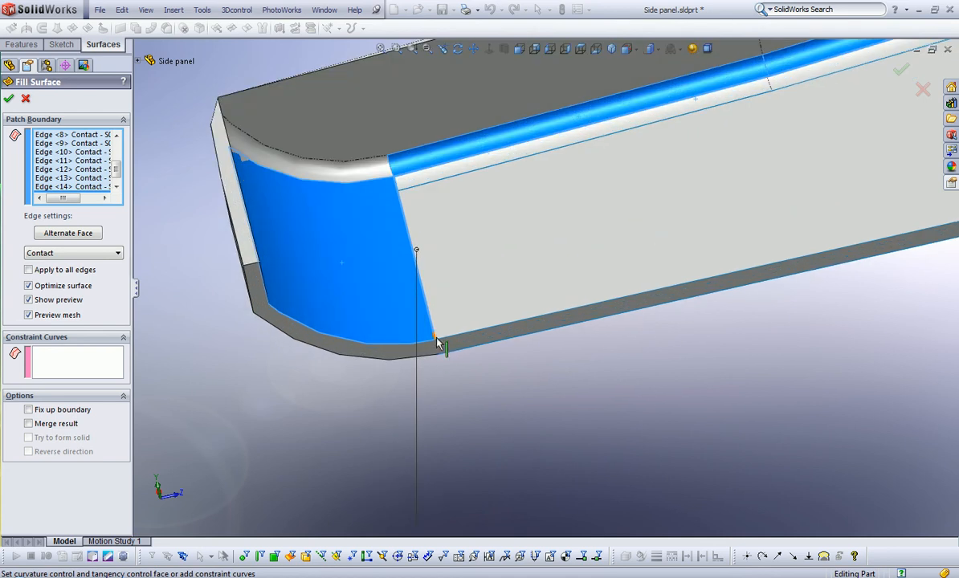
{"action": "left_click", "coordinate": [436, 338]}
{"action": "left_click", "coordinate": [446, 335]}
Add the short missing segment of the arch band's outer edge, close the remaining patch boundary and create the fill surface.
{"action": "scroll", "coordinate": [821, 235], "scroll_direction": "up", "scroll_amount": 6}
{"action": "middle_click_drag", "start_coordinate": [725, 240], "coordinate": [770, 162]}
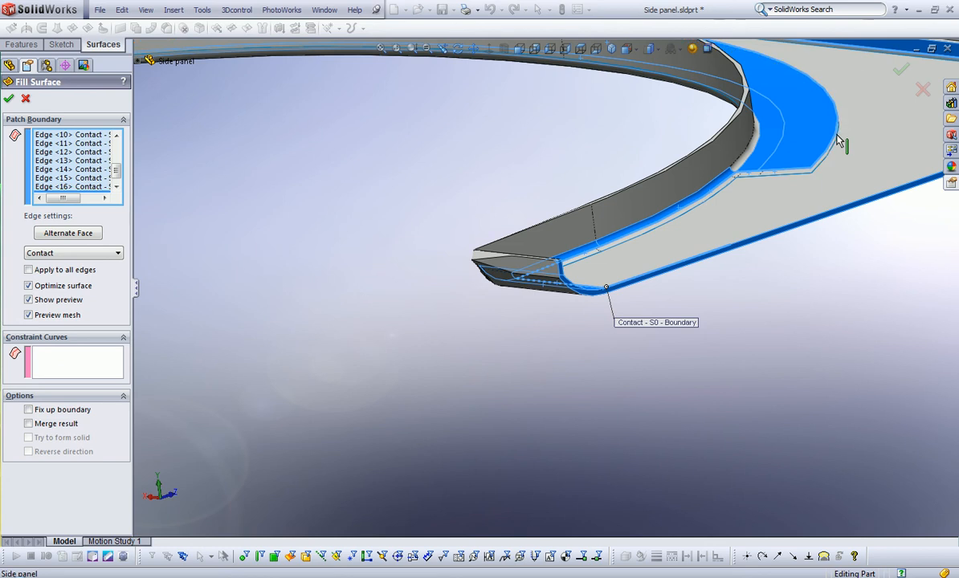
{"action": "scroll", "coordinate": [699, 175], "scroll_direction": "down", "scroll_amount": 5}
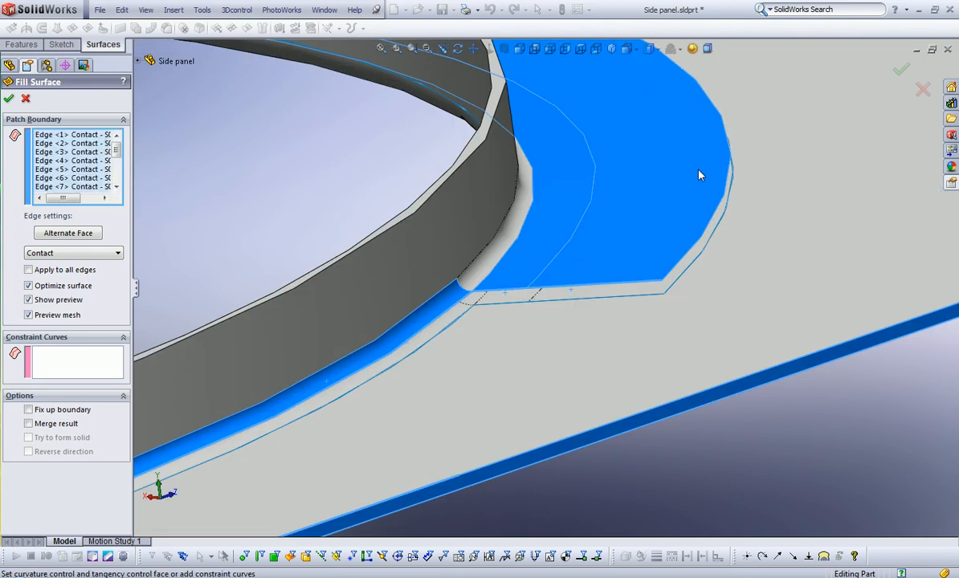
{"action": "left_click", "coordinate": [685, 270]}
{"action": "scroll", "coordinate": [743, 215], "scroll_direction": "up", "scroll_amount": 5}
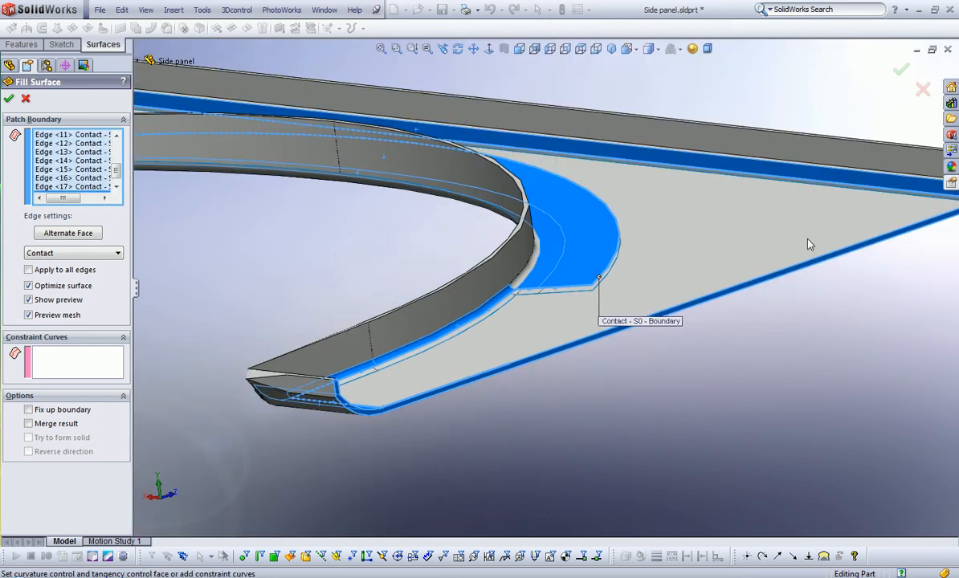
{"action": "left_click", "coordinate": [735, 295]}
{"action": "middle_click_drag", "start_coordinate": [384, 281], "coordinate": [475, 352]}
{"action": "middle_click_drag", "start_coordinate": [245, 305], "coordinate": [447, 290], "text": "ctrl"}
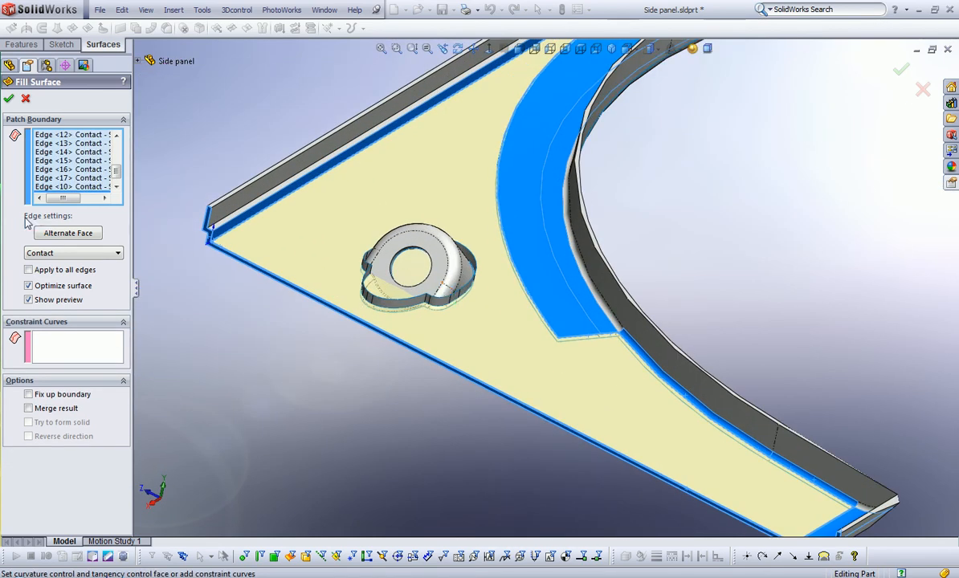
{"action": "left_click", "coordinate": [8, 100]}
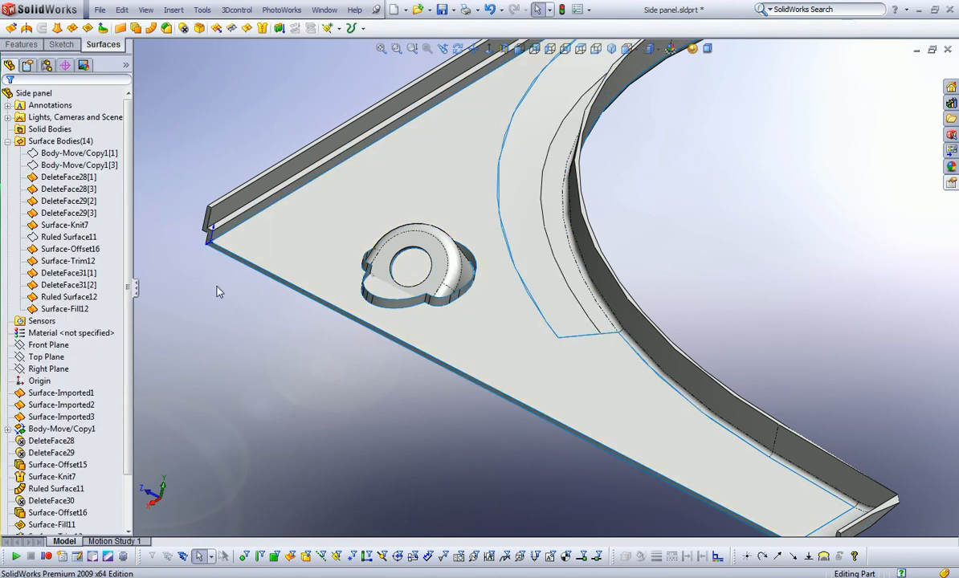
Trim the new fill surface with the ruled surface around the recess, removing the piece inside the recess outline.
{"action": "left_click", "coordinate": [232, 29]}
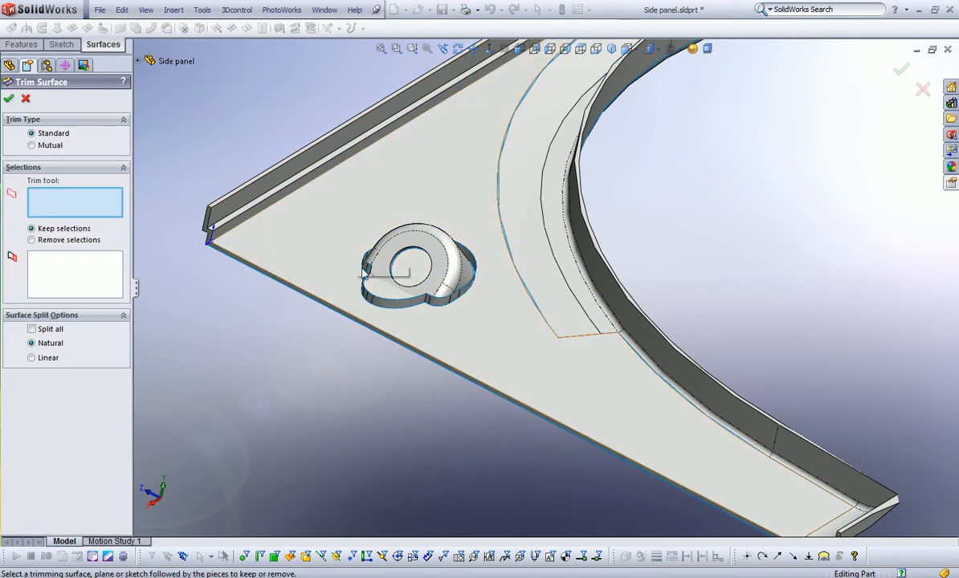
{"action": "left_click", "coordinate": [379, 308]}
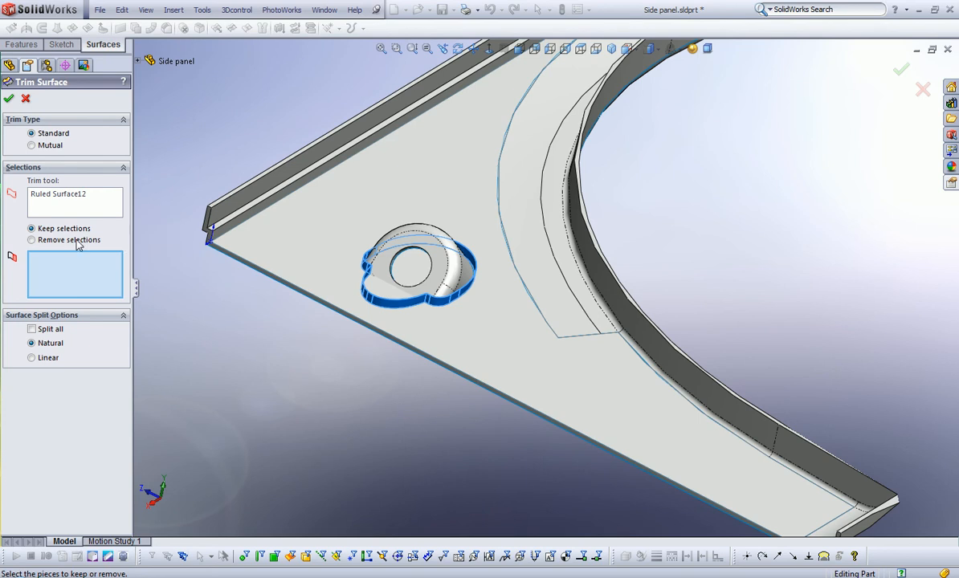
{"action": "left_click", "coordinate": [426, 270]}
{"action": "left_click", "coordinate": [8, 99]}
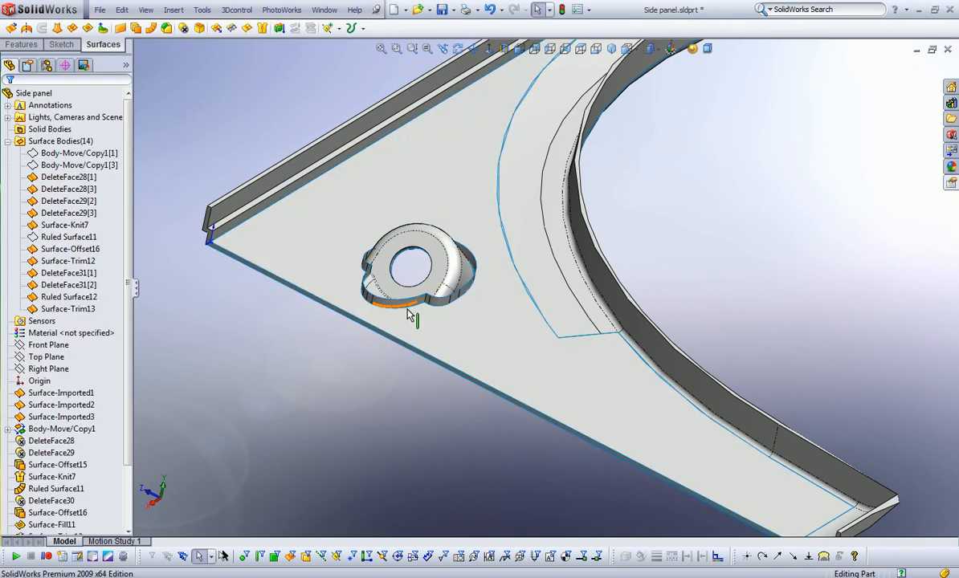
Restrict selection to faces and hide the ruled surface body around the recess.
{"action": "left_click", "coordinate": [274, 556]}
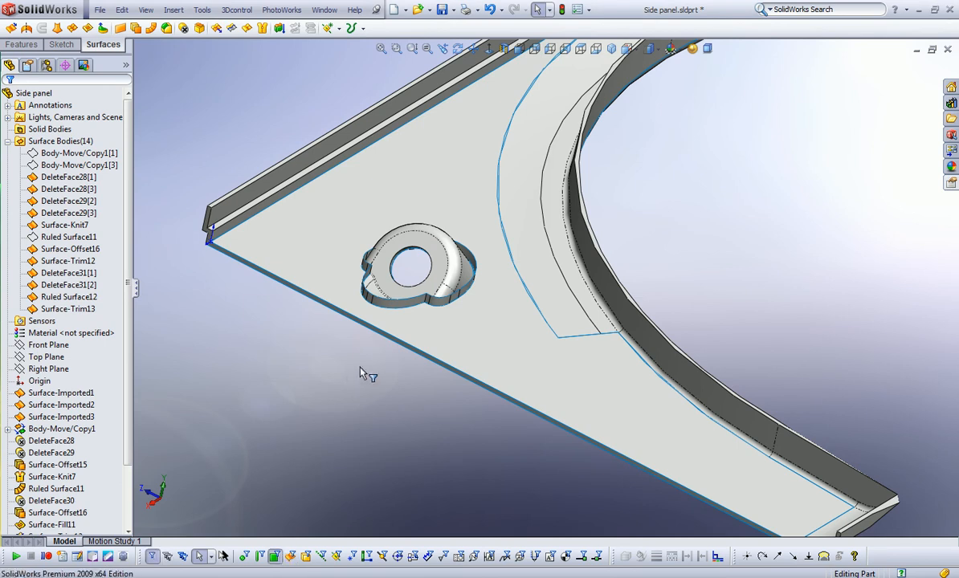
{"action": "left_click", "coordinate": [386, 313]}
{"action": "right_click", "coordinate": [386, 313]}
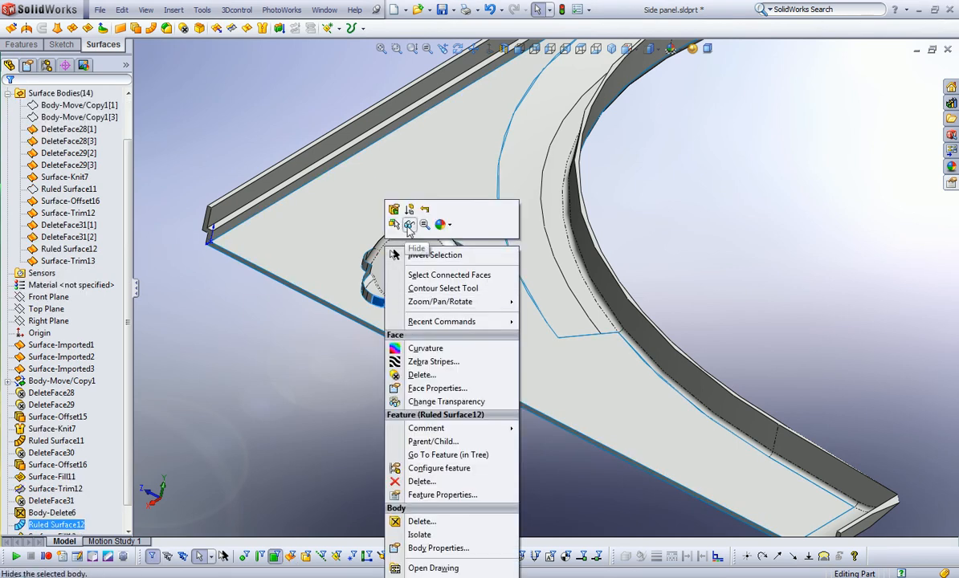
{"action": "left_click", "coordinate": [408, 214]}
{"action": "mouse_move", "coordinate": [374, 330]}
{"action": "middle_mouse_down"}
{"action": "mouse_move", "coordinate": [514, 296]}
{"action": "mouse_move", "coordinate": [527, 257]}
{"action": "mouse_move", "coordinate": [424, 342]}
{"action": "mouse_move", "coordinate": [432, 261]}
{"action": "mouse_move", "coordinate": [450, 218]}
{"action": "mouse_move", "coordinate": [363, 321]}
{"action": "middle_mouse_up"}
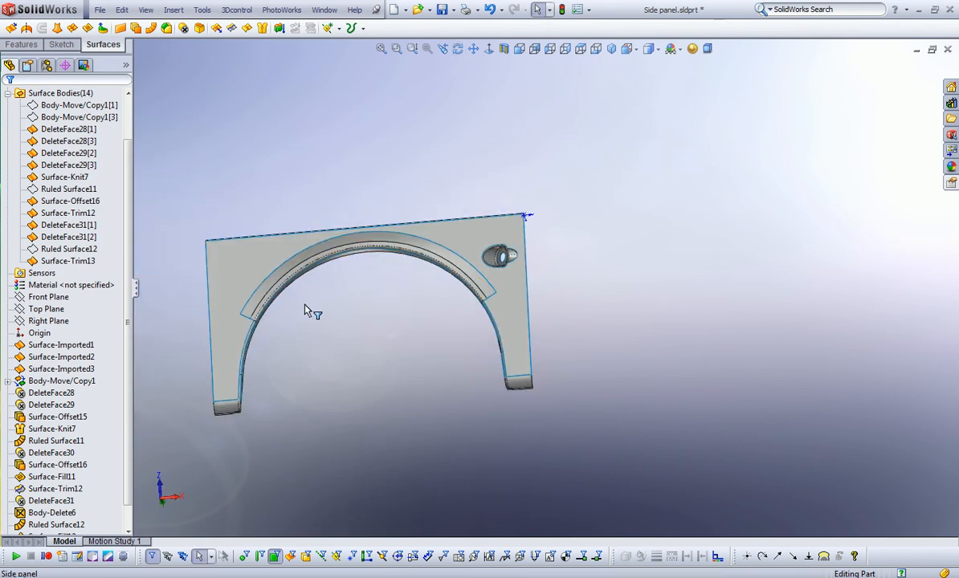